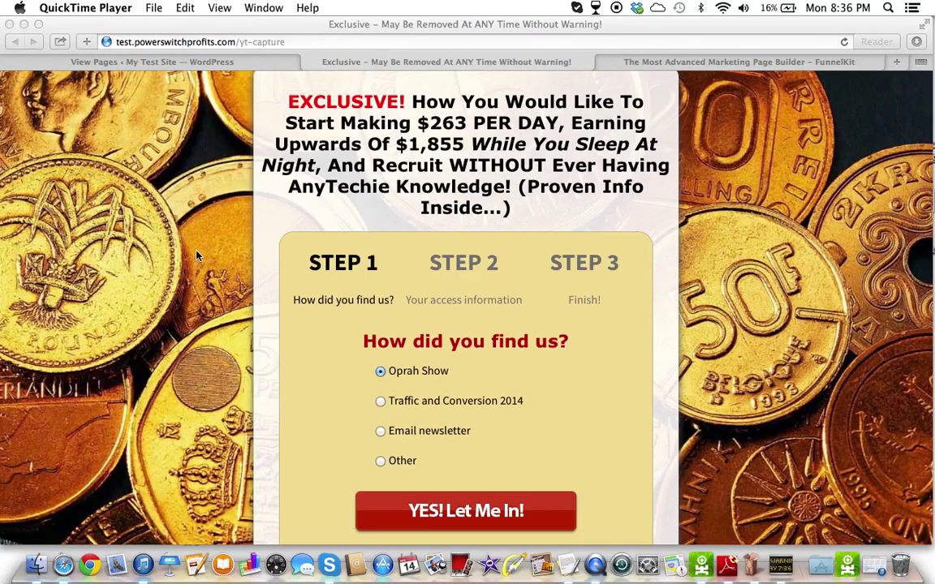
Switch from the example capture page to the WordPress admin and start a new FunnelKit page
scroll(195, 256, up, 2)
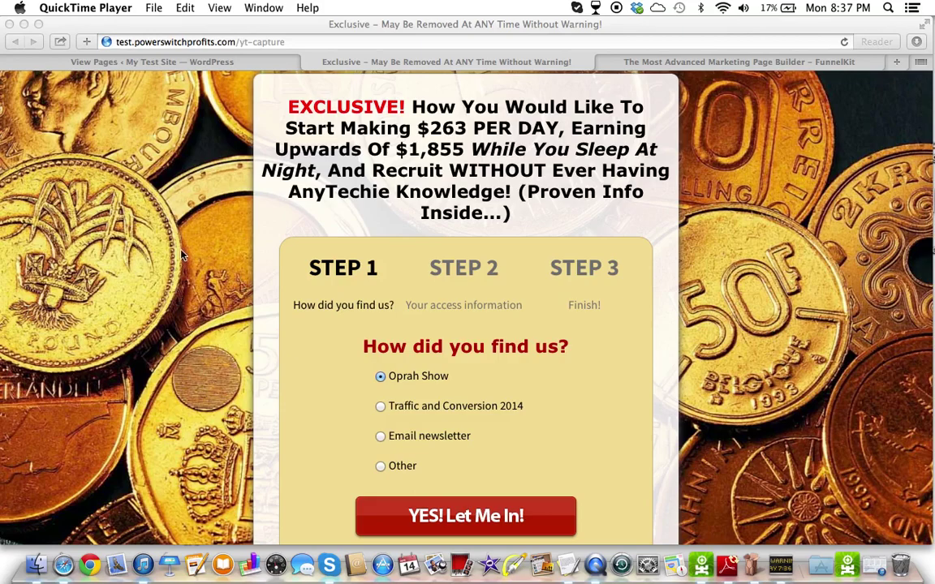
click(159, 62)
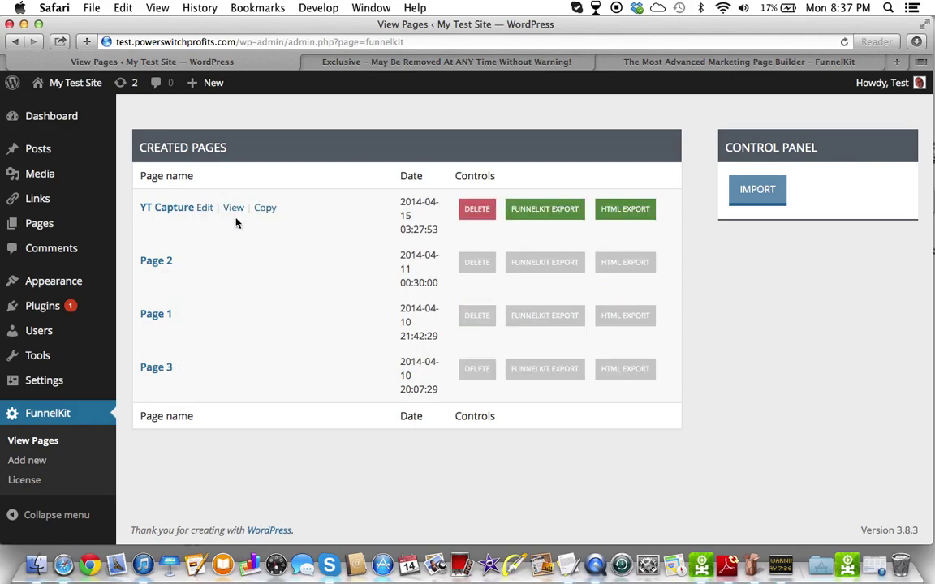
click(31, 461)
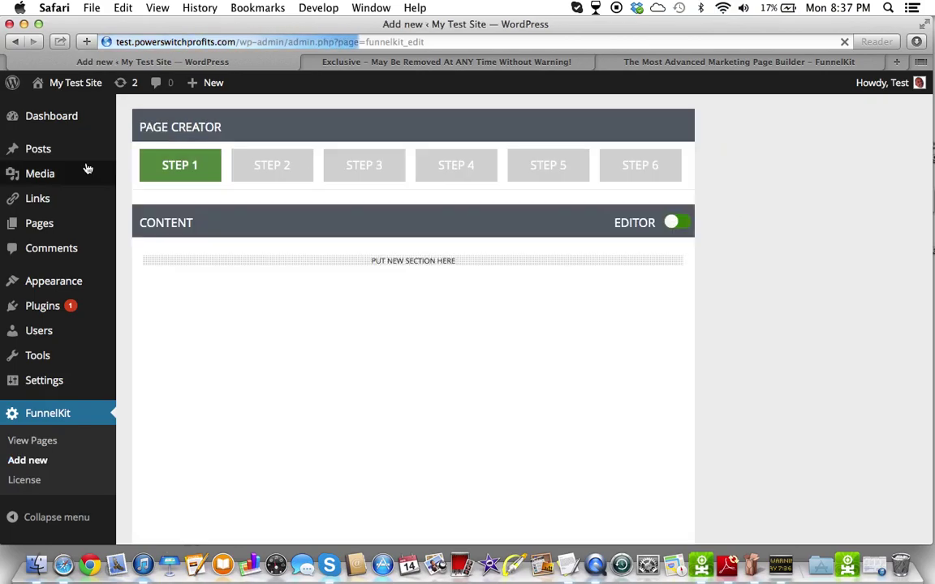
Look through the page creator's stages, from page background and main container to content, callouts and final touch
click(267, 170)
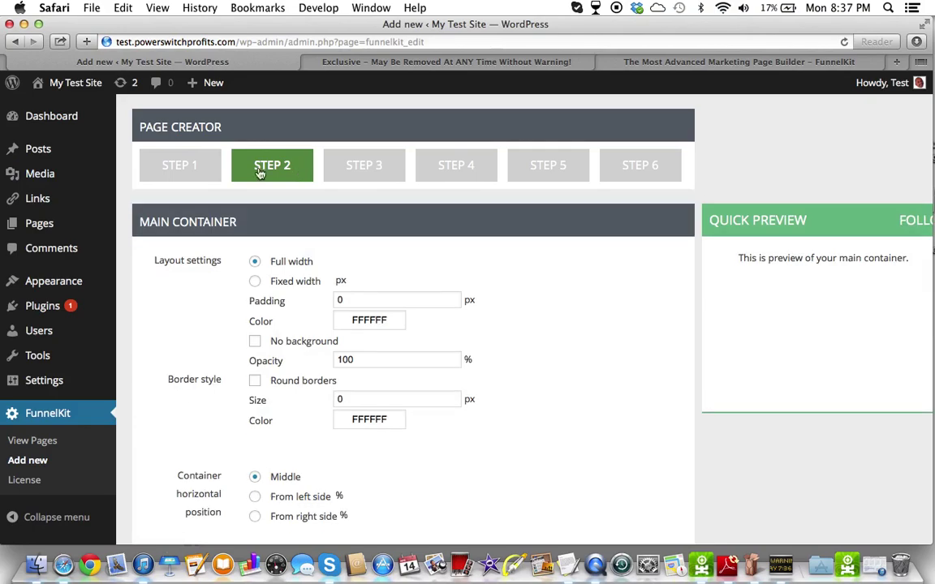
click(191, 169)
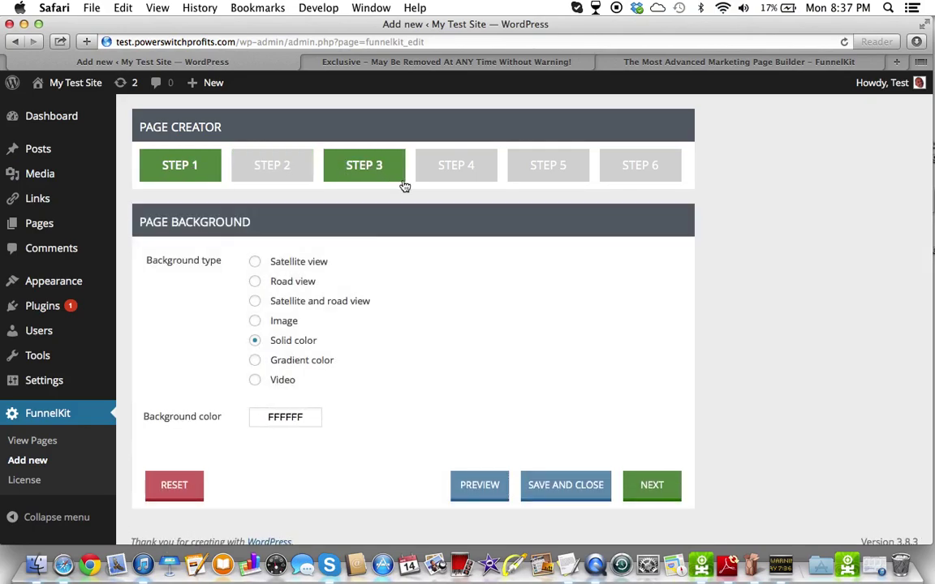
click(647, 159)
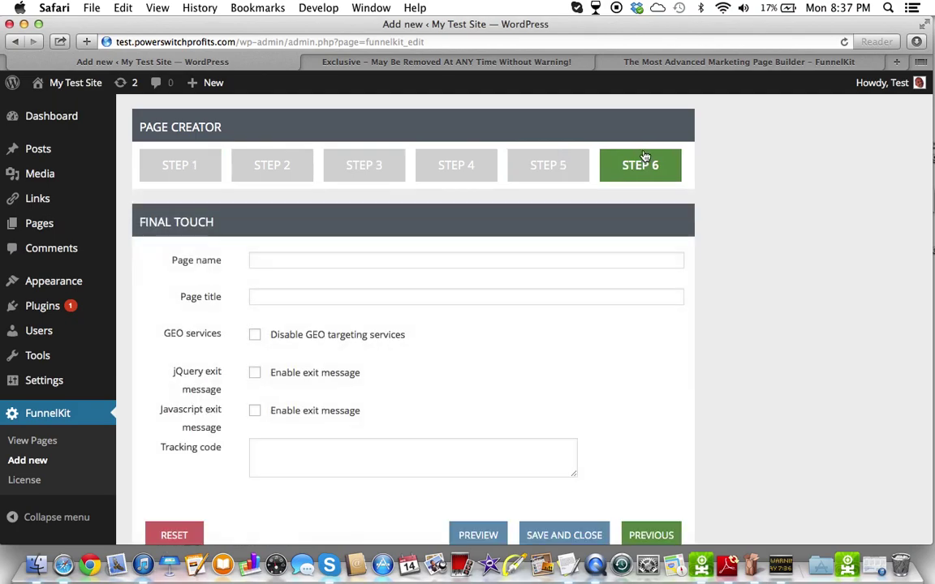
click(545, 161)
click(467, 162)
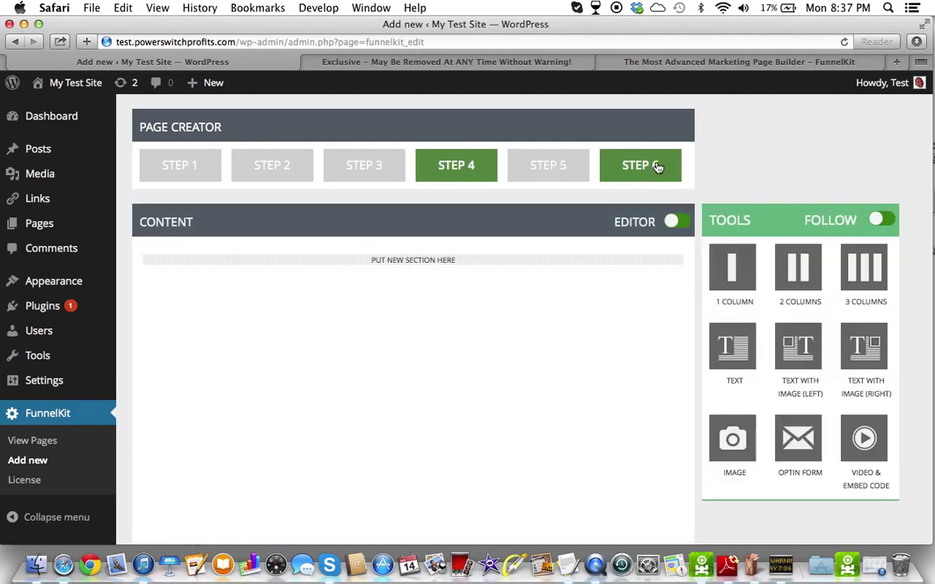
In the final touch settings, name the page "Funnel Kit YouTube Tutorial"
click(653, 163)
click(296, 259)
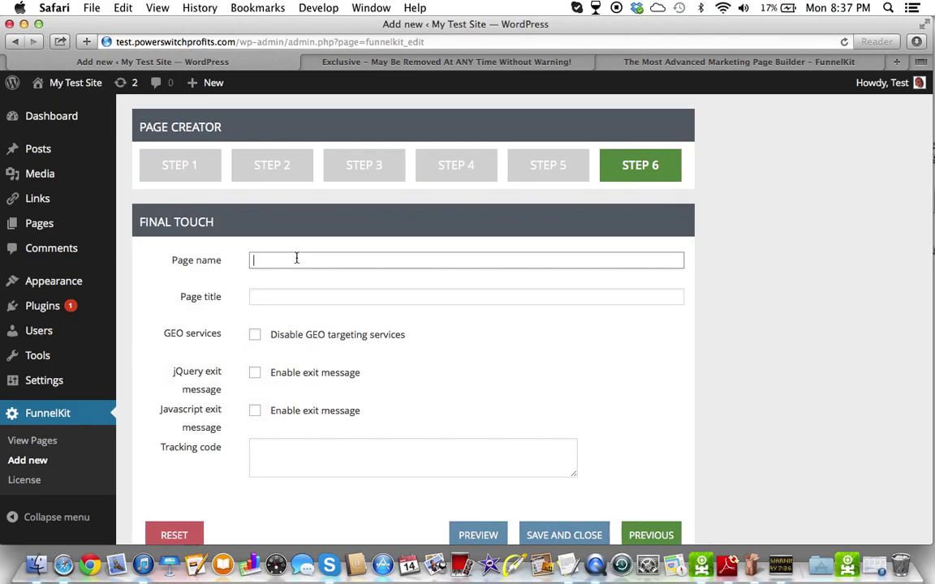
text(Funnl )
text(Kit)
key(BackSpace)
key(BackSpace)
key(BackSpace)
key(BackSpace)
key(BackSpace)
text(el)
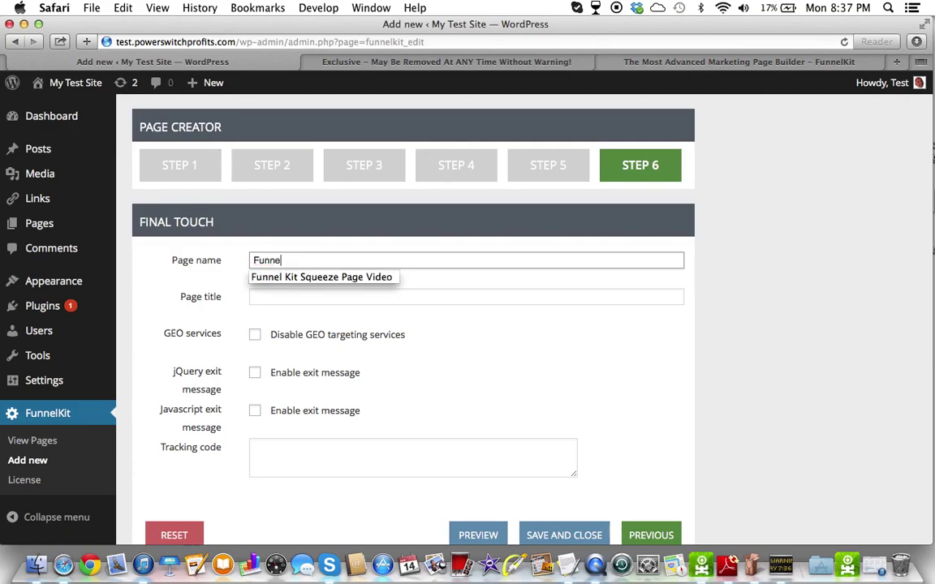
text( Kit Tut)
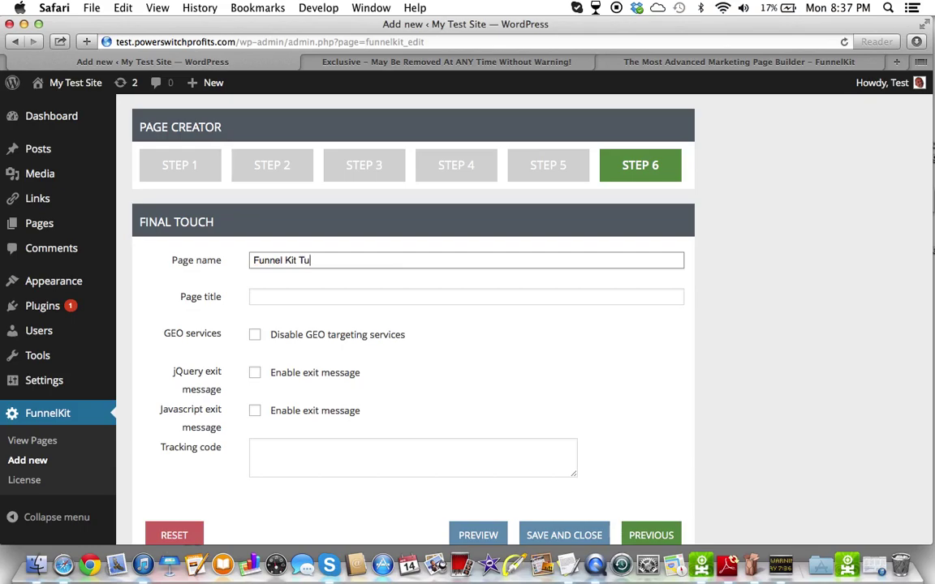
key(BackSpace)
key(BackSpace)
key(BackSpace)
text(YouTube Tutorial)
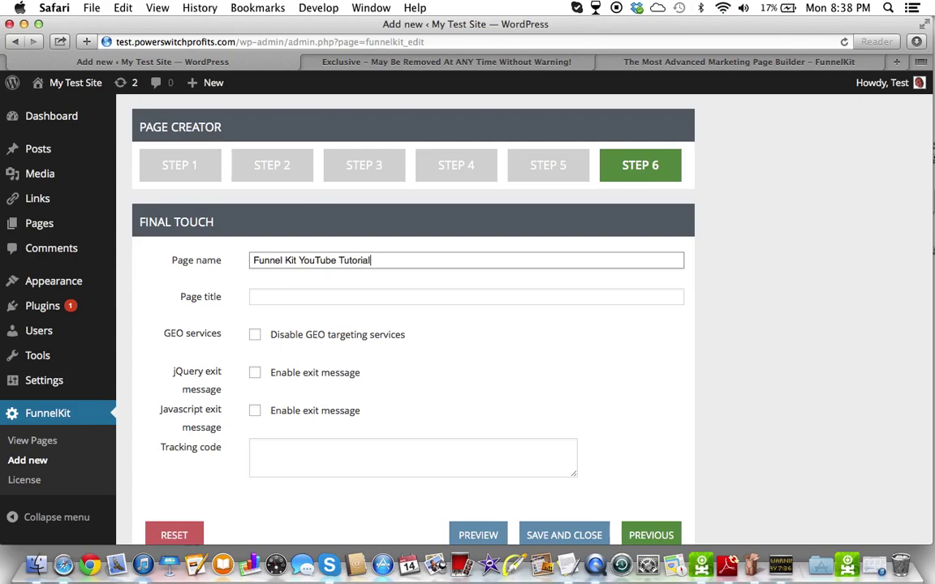
Return to the page background settings and choose the Satellite view background type
scroll(478, 325, down, 2)
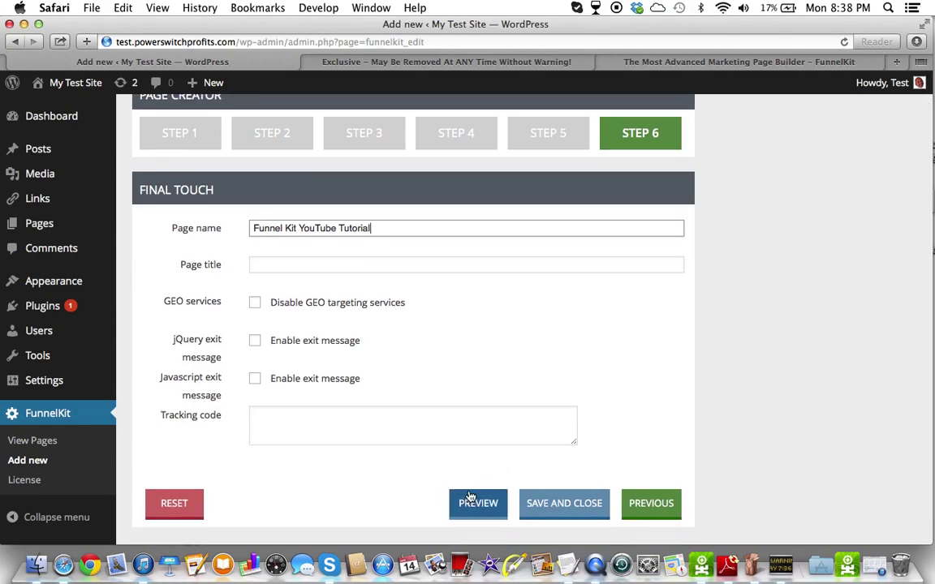
click(547, 139)
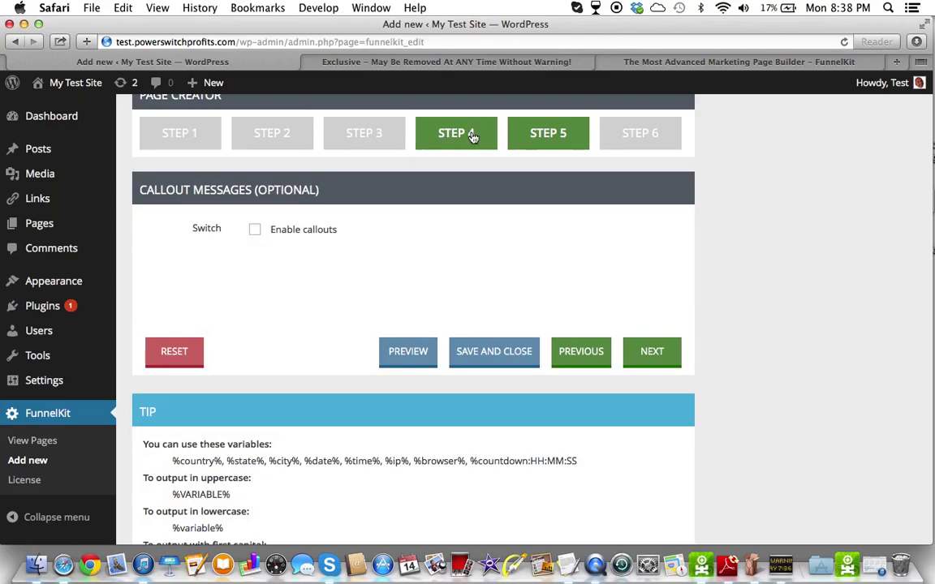
scroll(359, 146, down, 1)
click(168, 124)
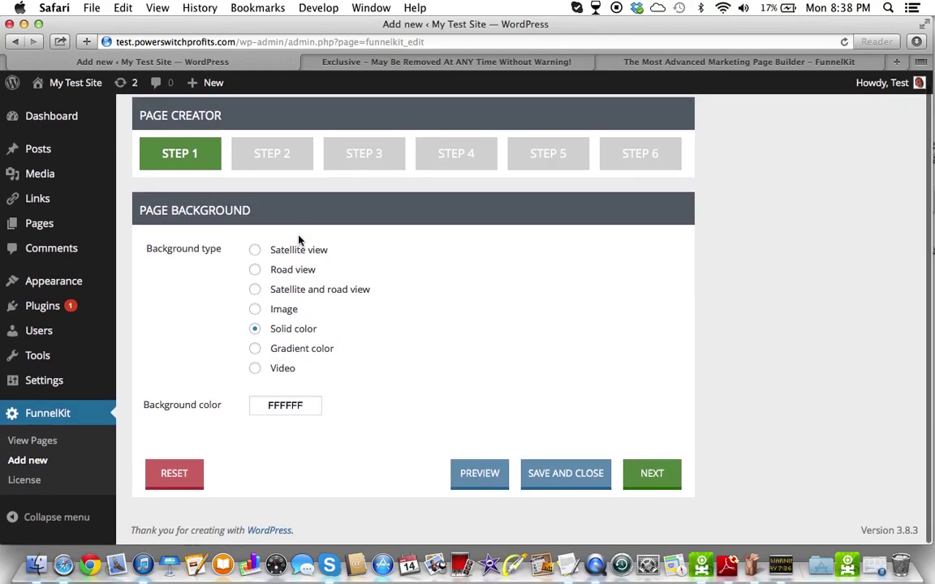
click(257, 250)
scroll(301, 260, down, 2)
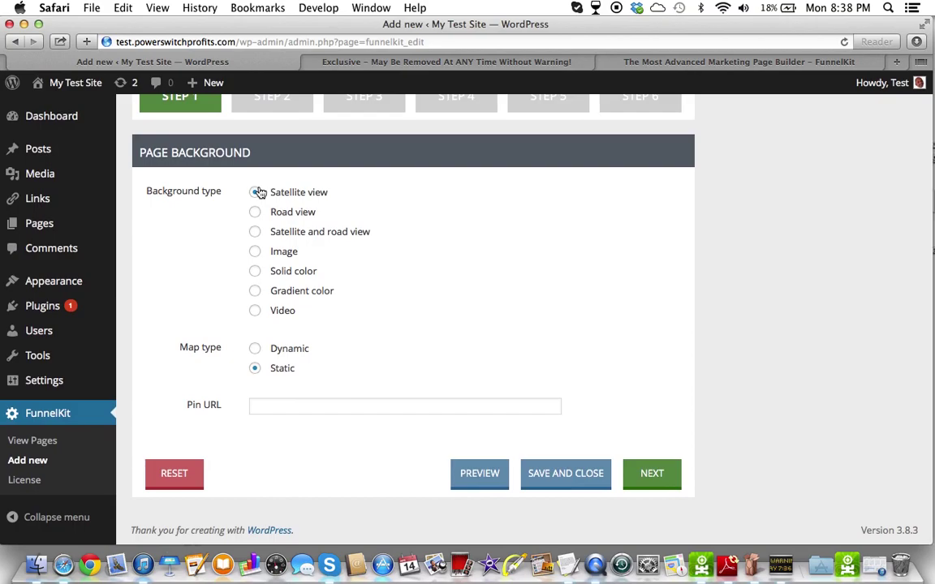
Examine the example capture page's background and the map background shown on the FunnelKit website
click(429, 60)
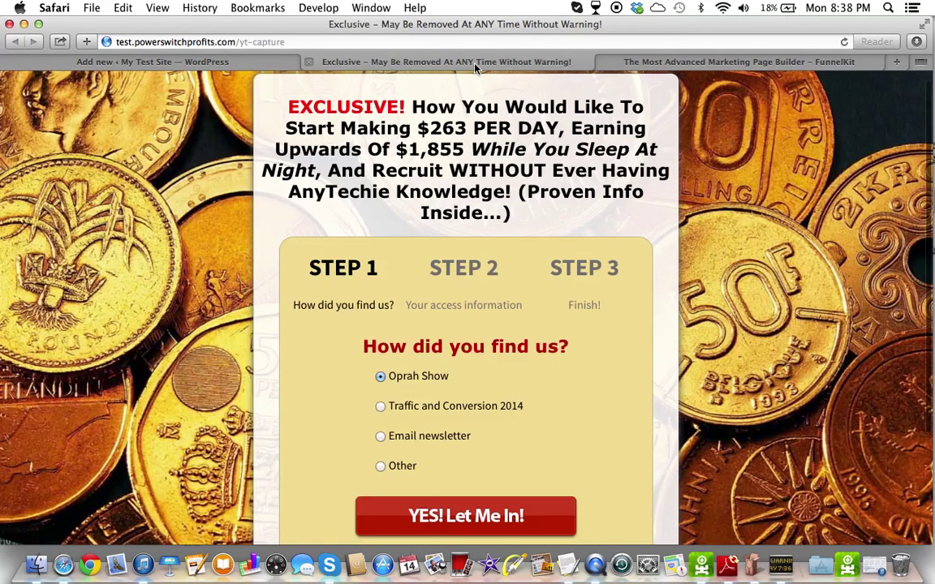
click(656, 63)
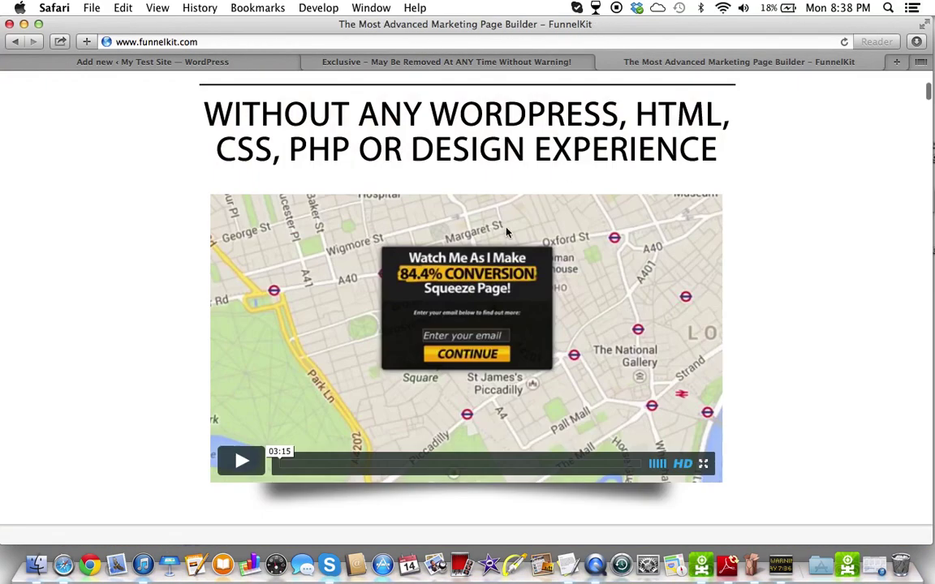
scroll(455, 203, down, 1)
scroll(506, 232, up, 1)
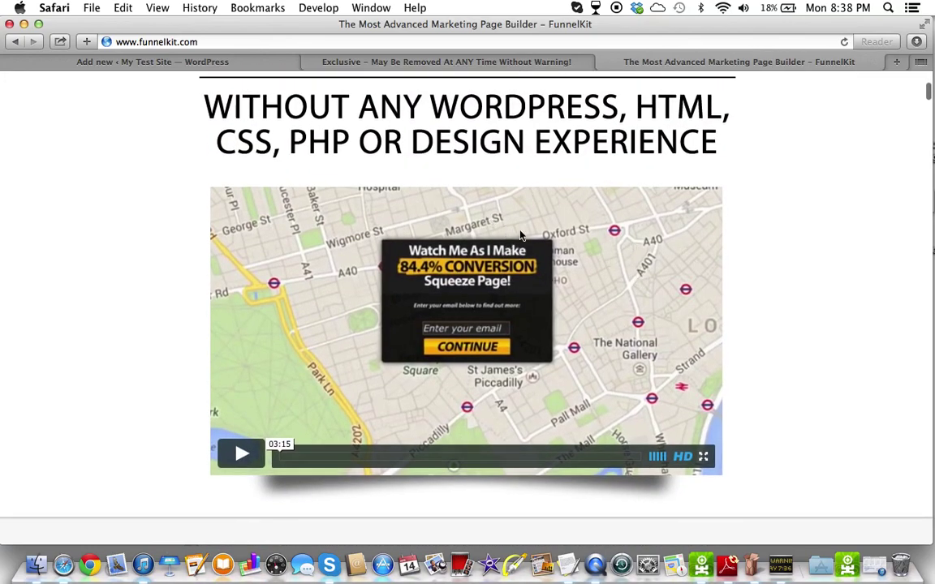
click(253, 64)
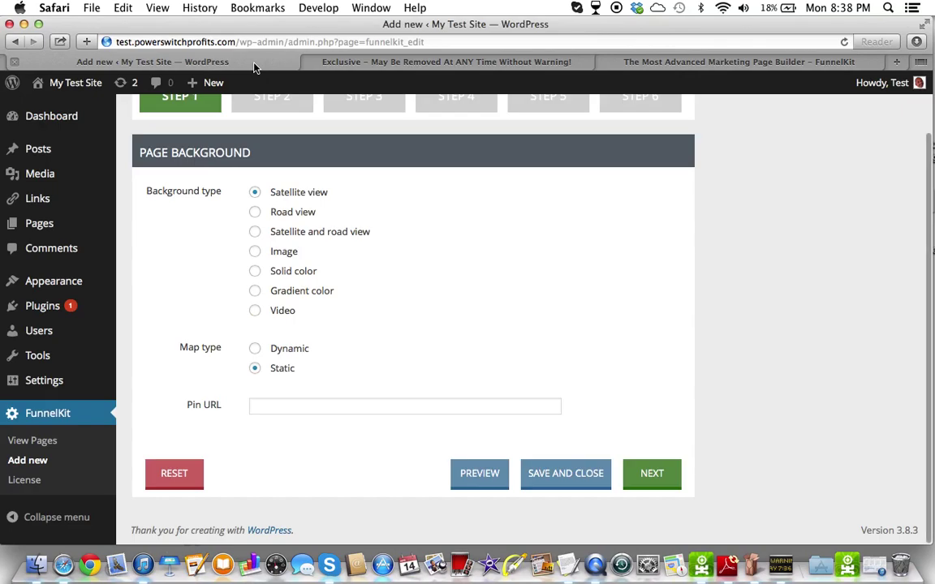
Try the Road view and the Satellite and road view background types
click(254, 217)
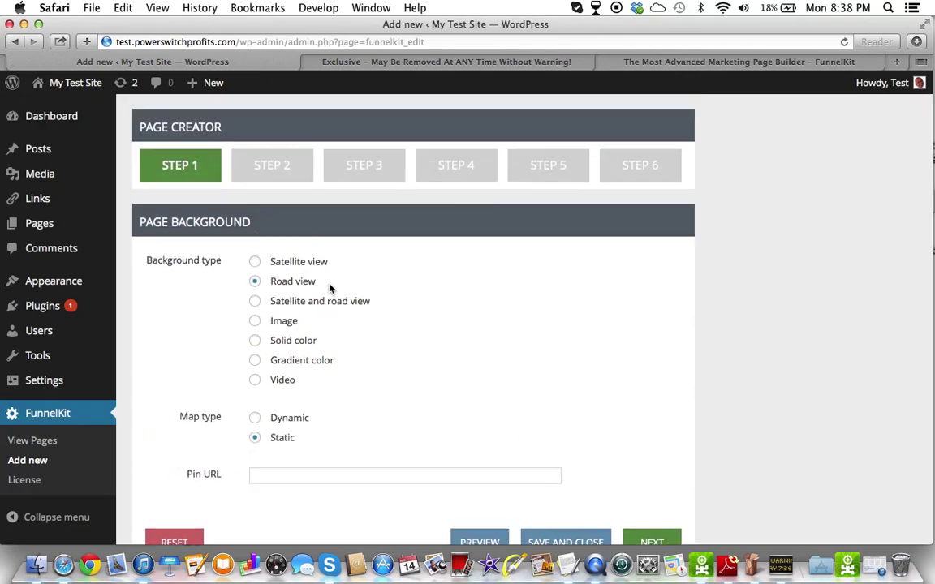
scroll(330, 288, down, 2)
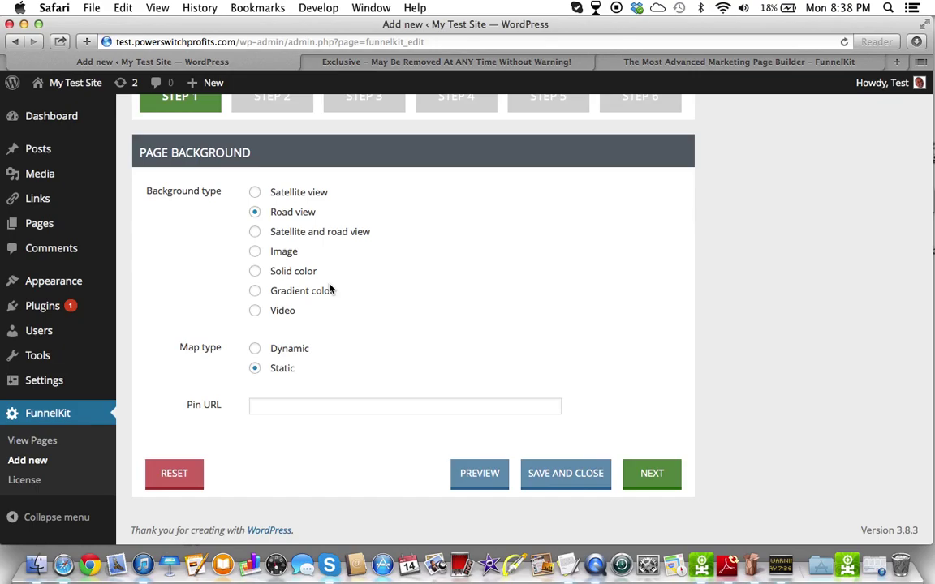
click(255, 233)
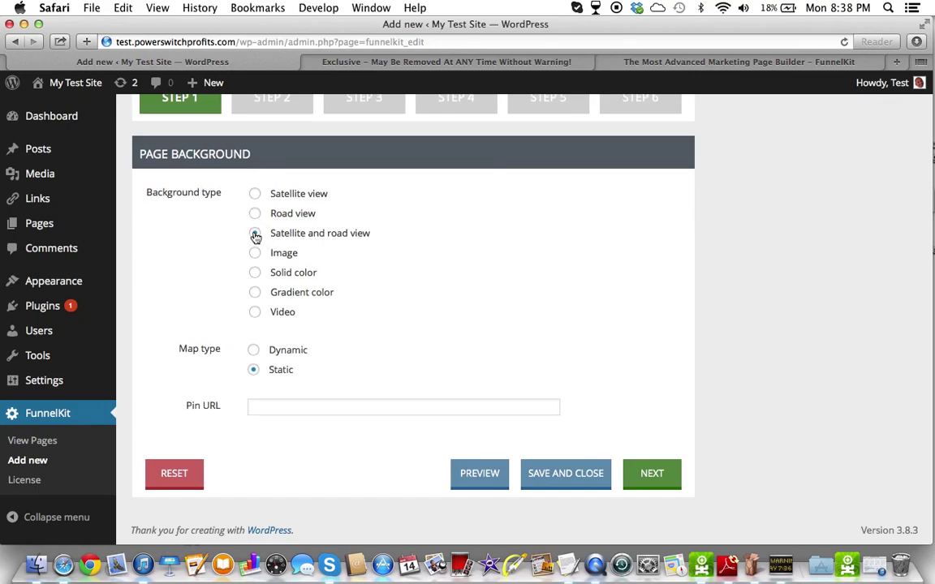
scroll(303, 255, down, 2)
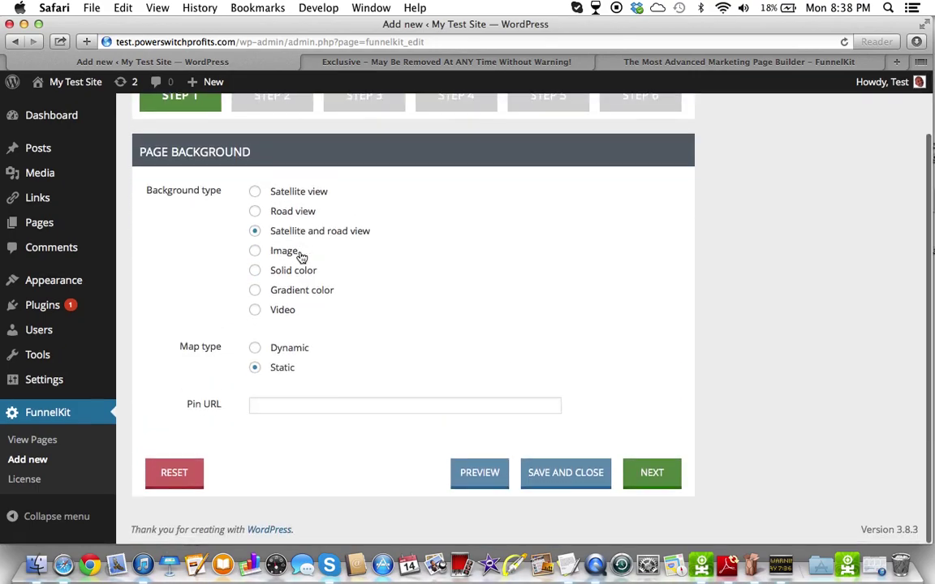
Try the Image background type and review its upload, stretch, pin, fill and repeat options
click(255, 252)
scroll(255, 251, down, 1)
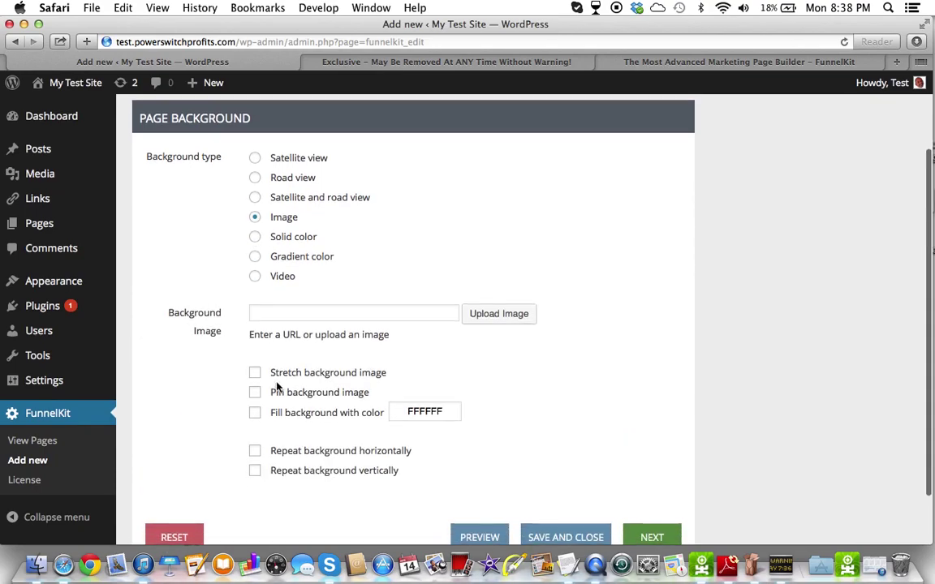
scroll(276, 387, down, 1)
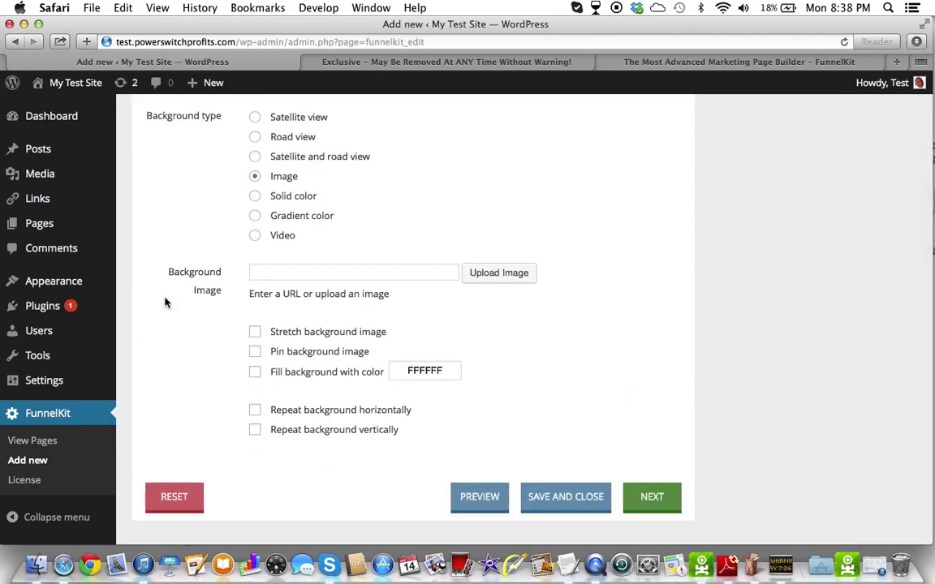
scroll(160, 303, down, 1)
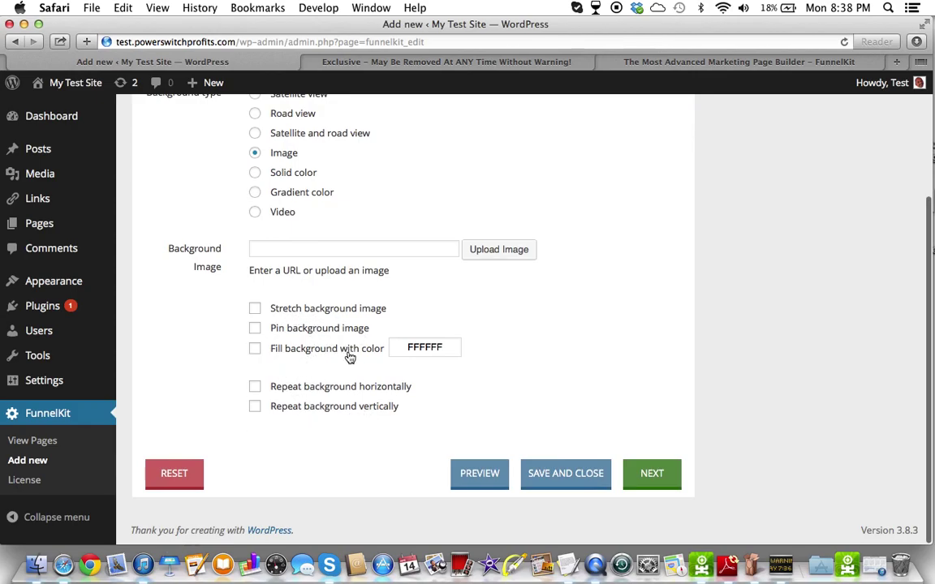
Try the Solid color, Gradient color and Video background types and review their options
click(255, 172)
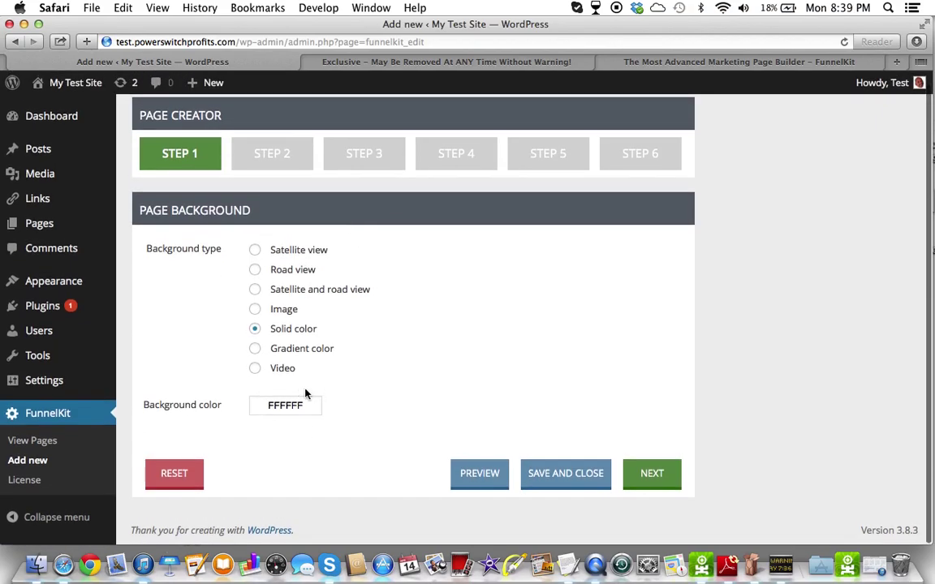
click(257, 349)
scroll(354, 344, down, 1)
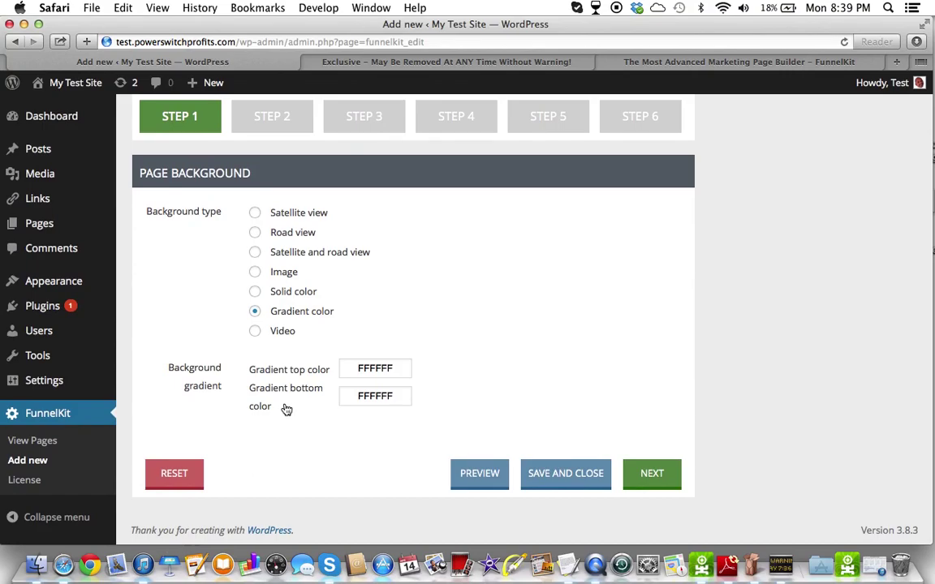
click(255, 332)
scroll(290, 349, down, 2)
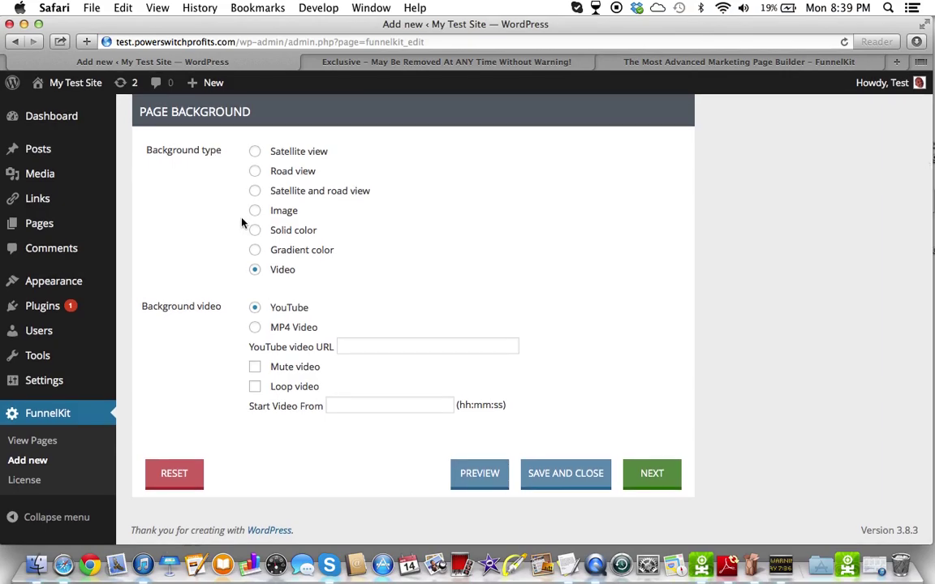
Set the page background type back to Satellite view
click(255, 151)
scroll(380, 217, up, 2)
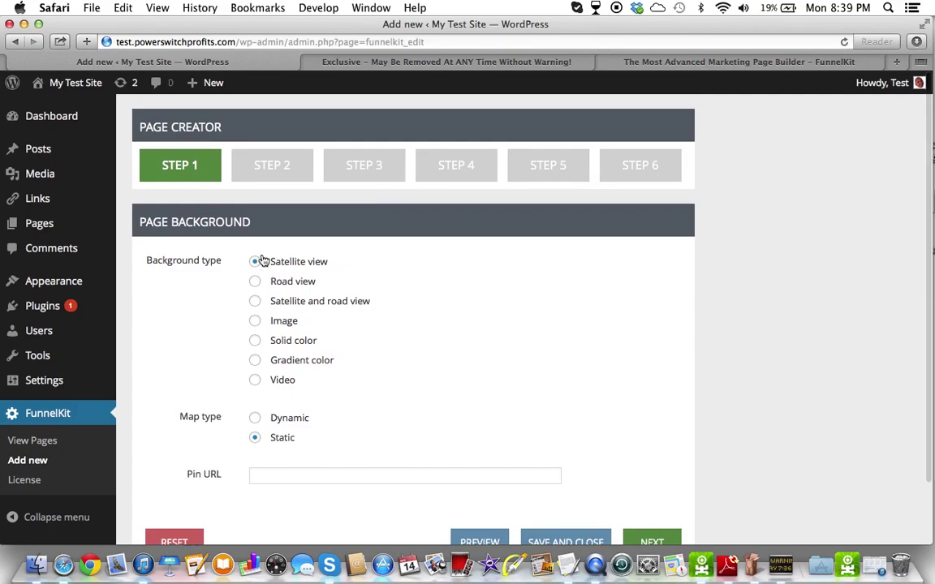
scroll(261, 259, down, 2)
scroll(357, 316, up, 2)
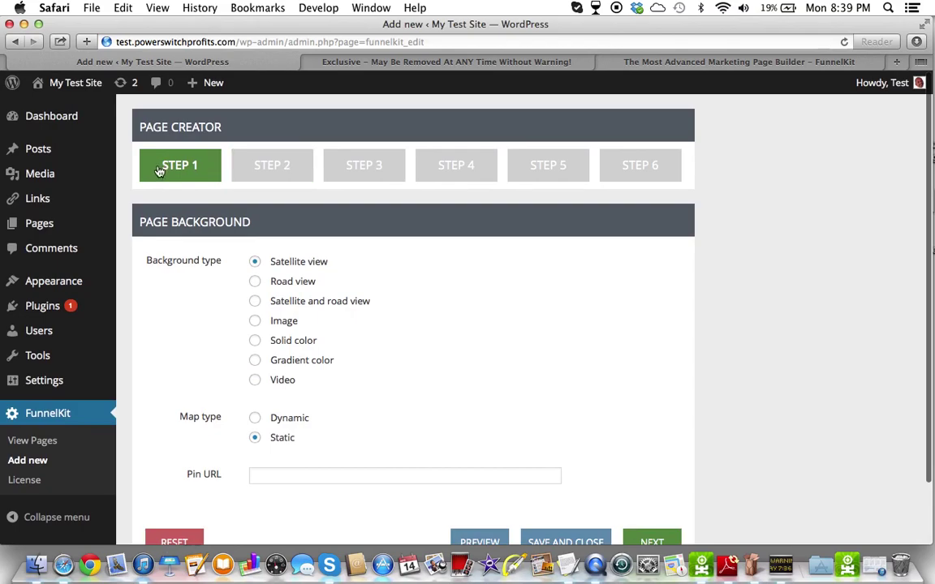
In the main container settings, set the layout to a fixed width of 600 px
click(288, 176)
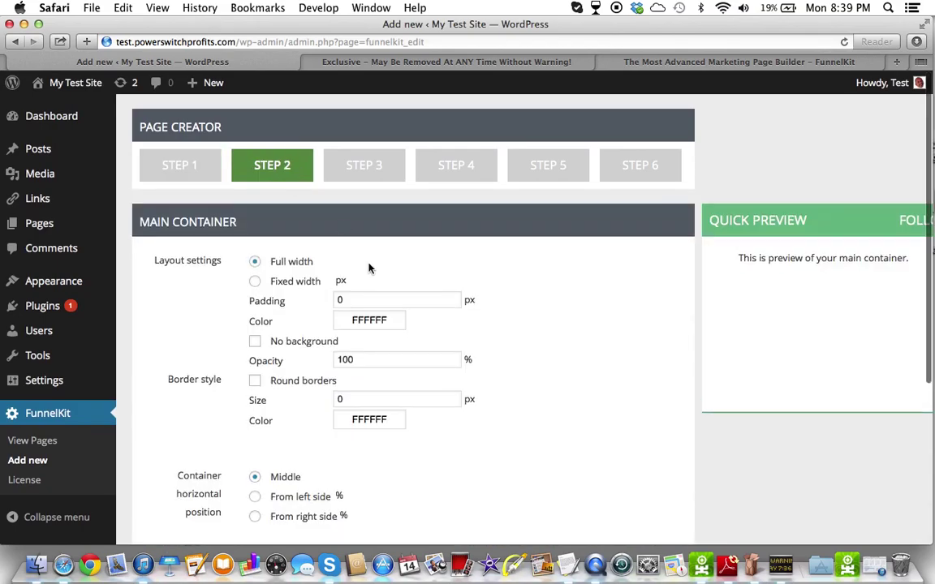
scroll(369, 267, down, 2)
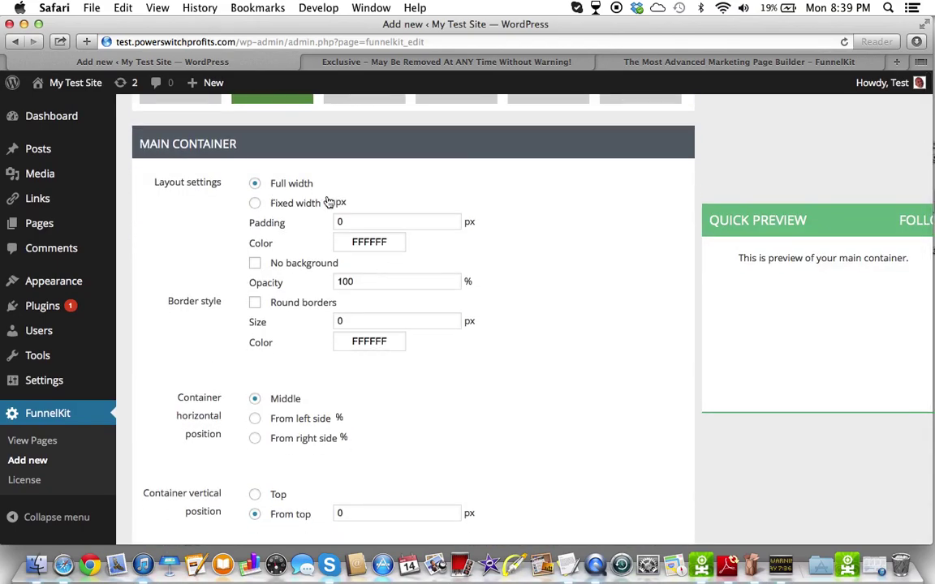
click(256, 204)
drag(426, 202, 312, 201)
text(600)
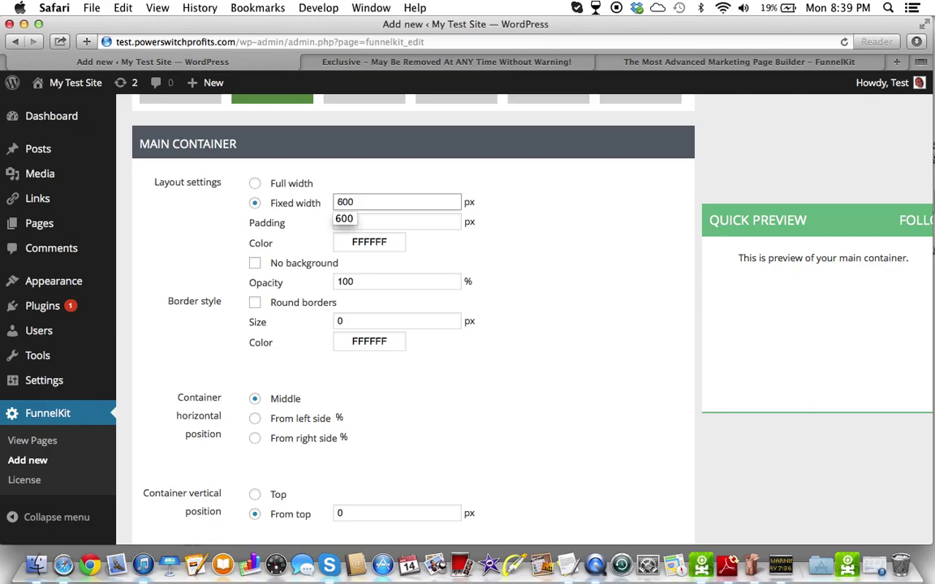
scroll(284, 243, down, 1)
scroll(284, 243, down, 5)
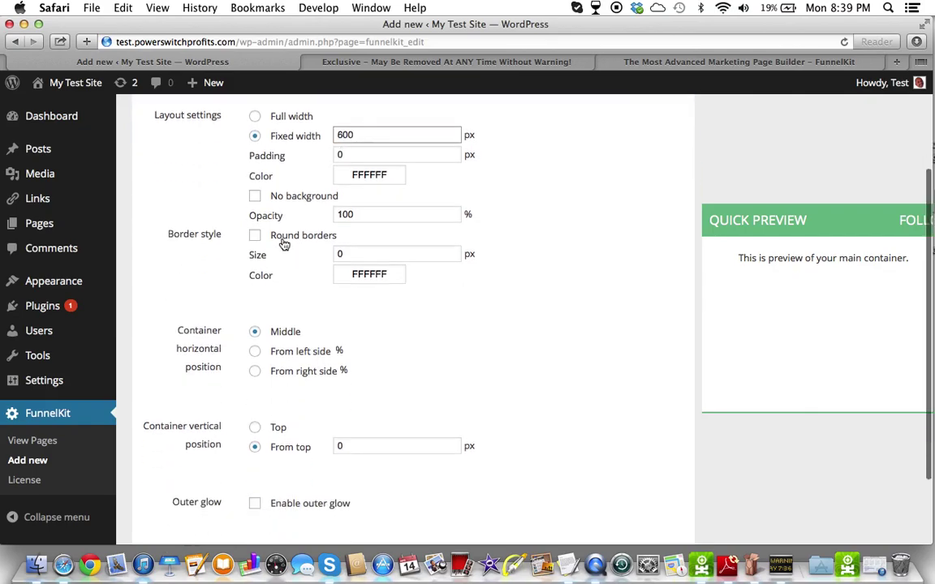
Set the main container's vertical position to 100 px from the top
scroll(281, 248, down, 1)
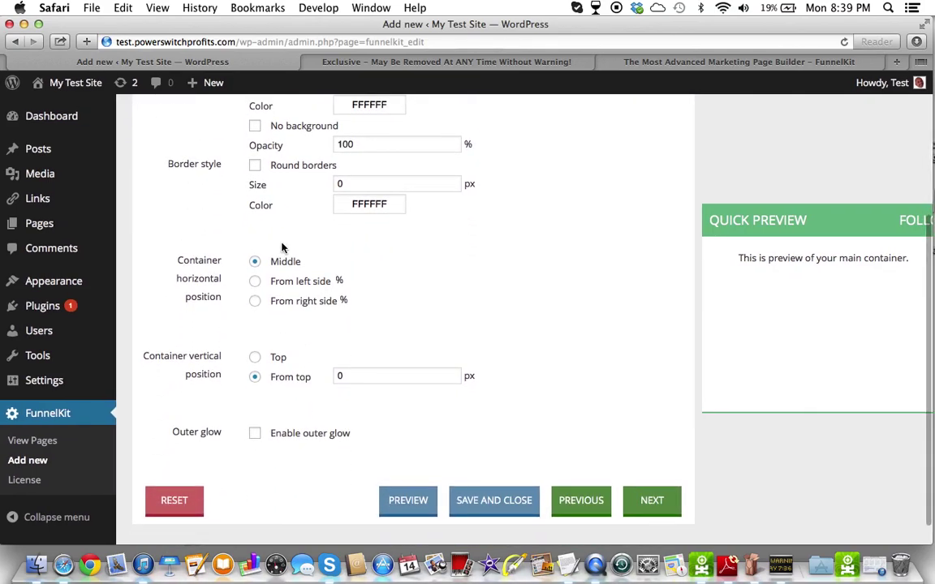
click(258, 357)
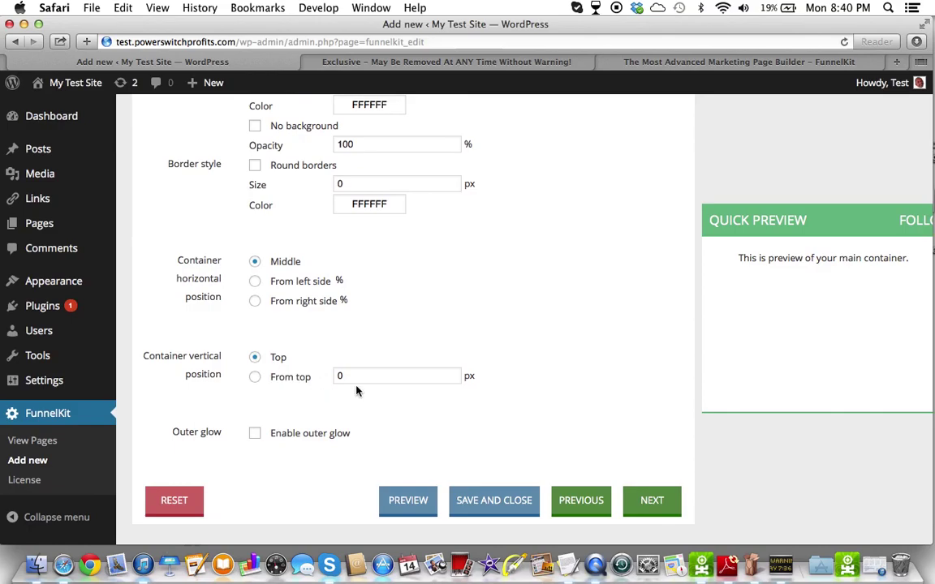
click(257, 378)
click(351, 375)
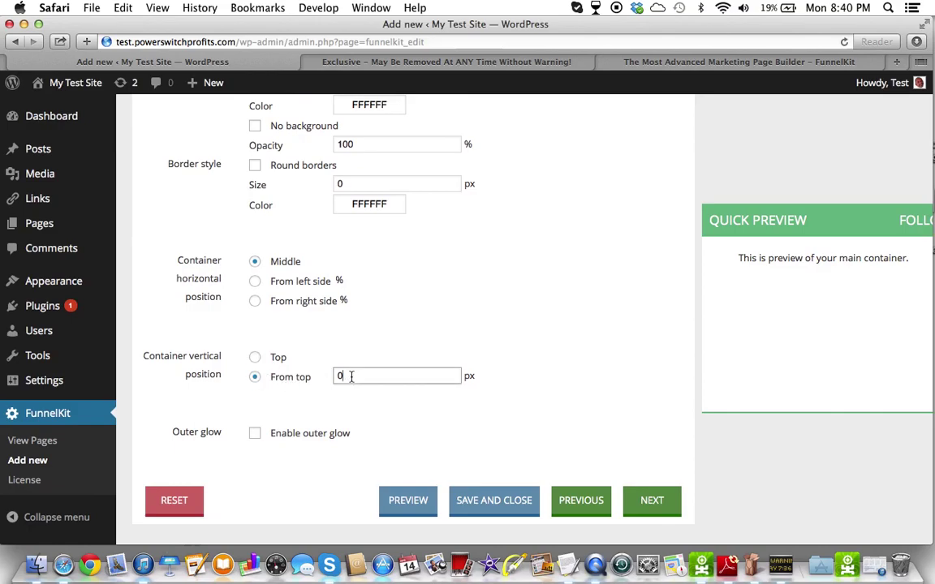
text(100)
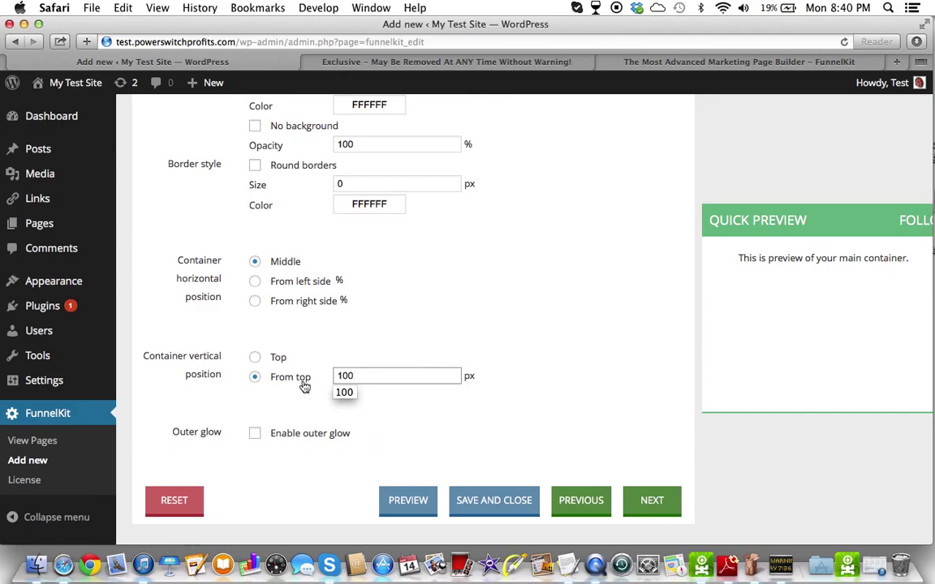
Return to the page background settings, set the map type to Dynamic, and save and close the page
scroll(418, 216, up, 1)
scroll(417, 216, up, 5)
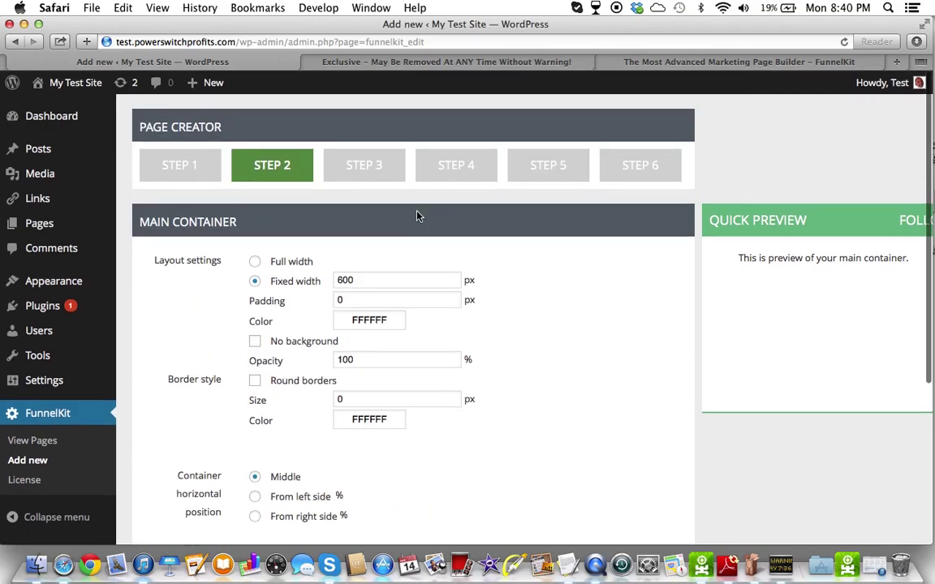
click(209, 231)
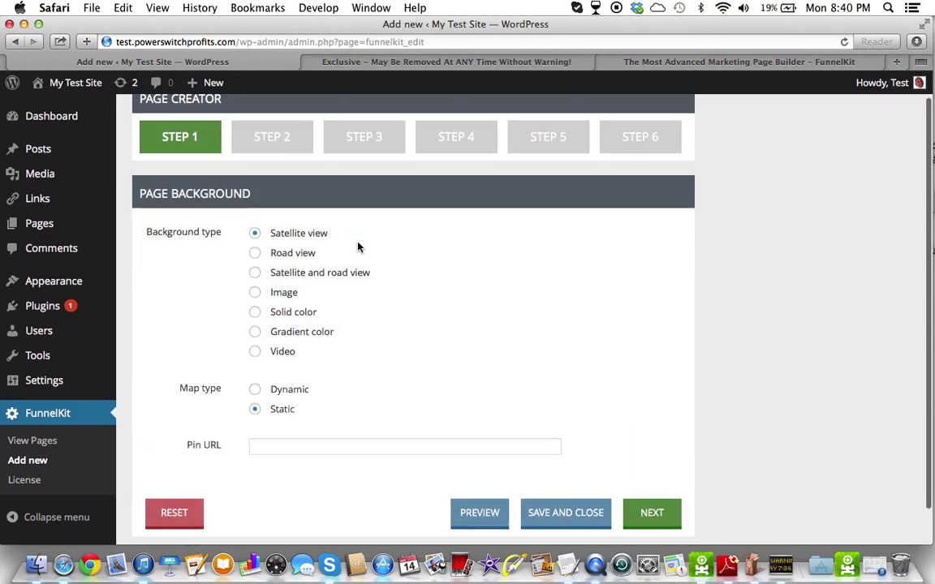
click(255, 390)
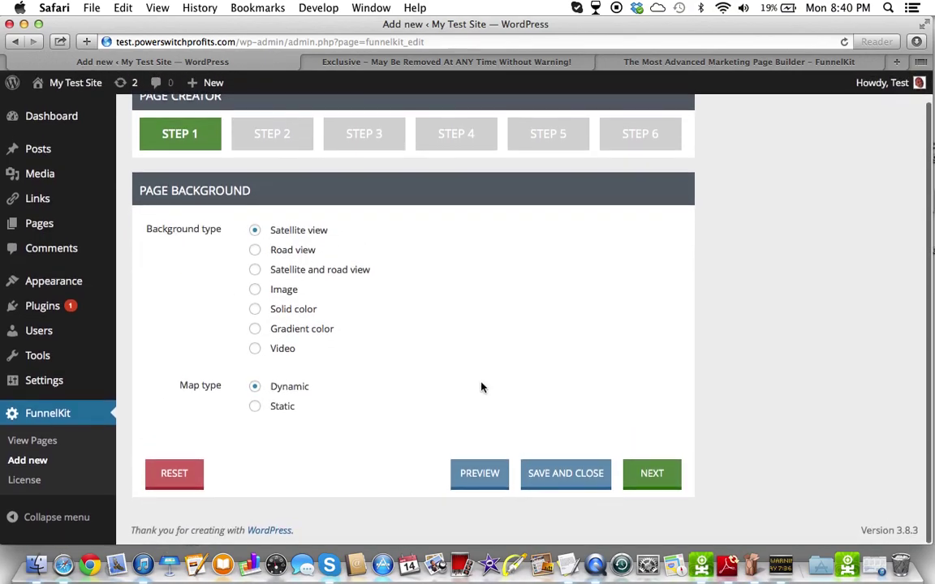
click(562, 475)
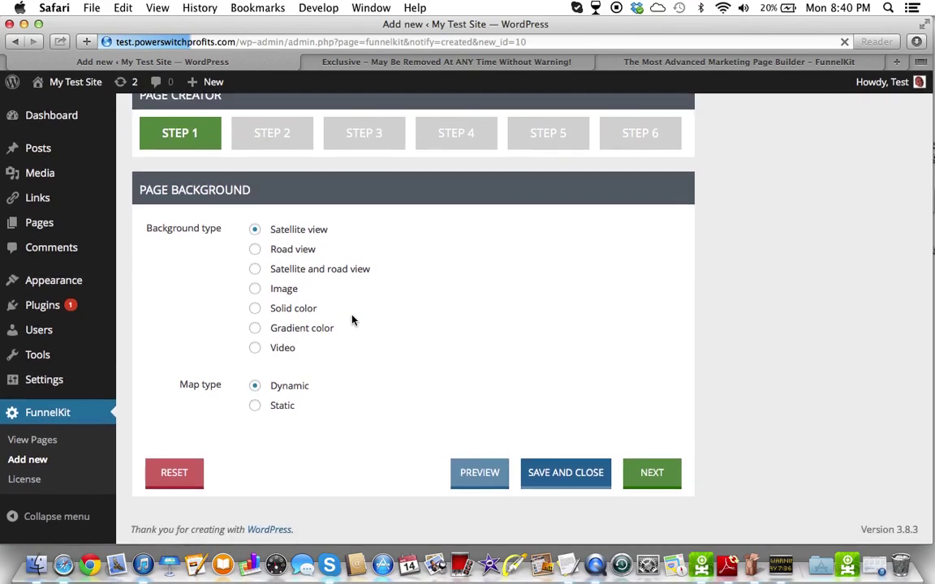
Copy the created page's URL and open the live page in a new browser tab
scroll(344, 302, up, 2)
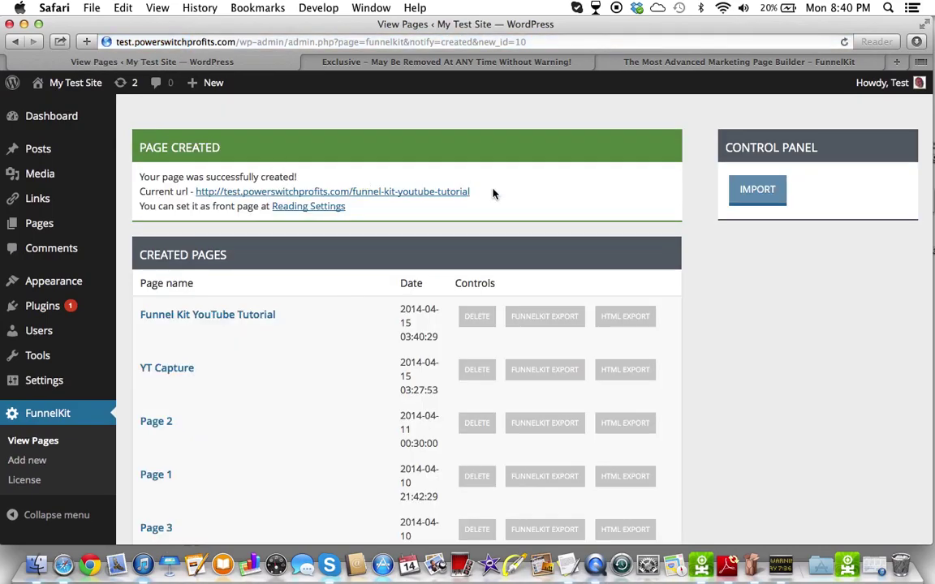
drag(471, 192, 198, 186)
key(super+c)
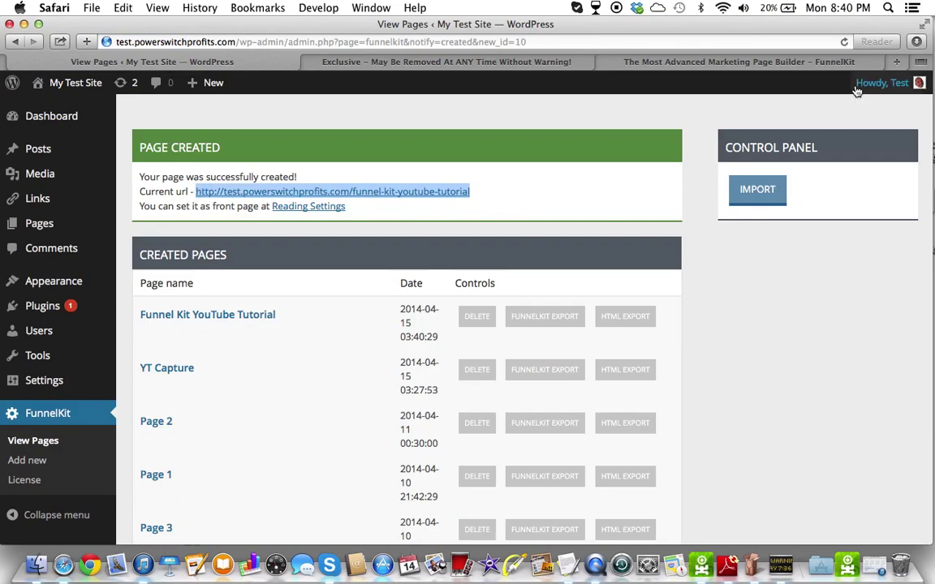
click(896, 63)
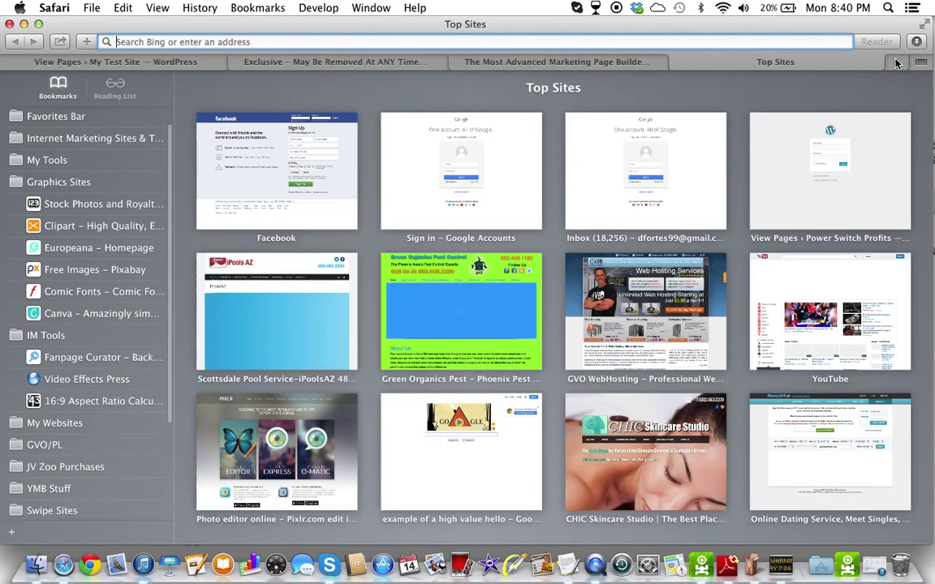
key(super+v)
key(Return)
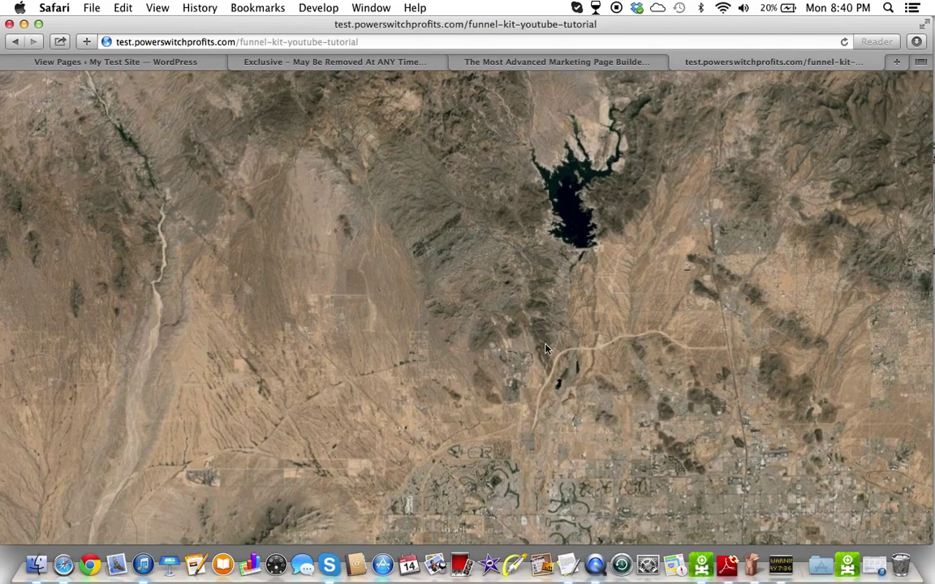
Open the Funnel Kit YouTube Tutorial page for editing from the list of created pages
click(132, 62)
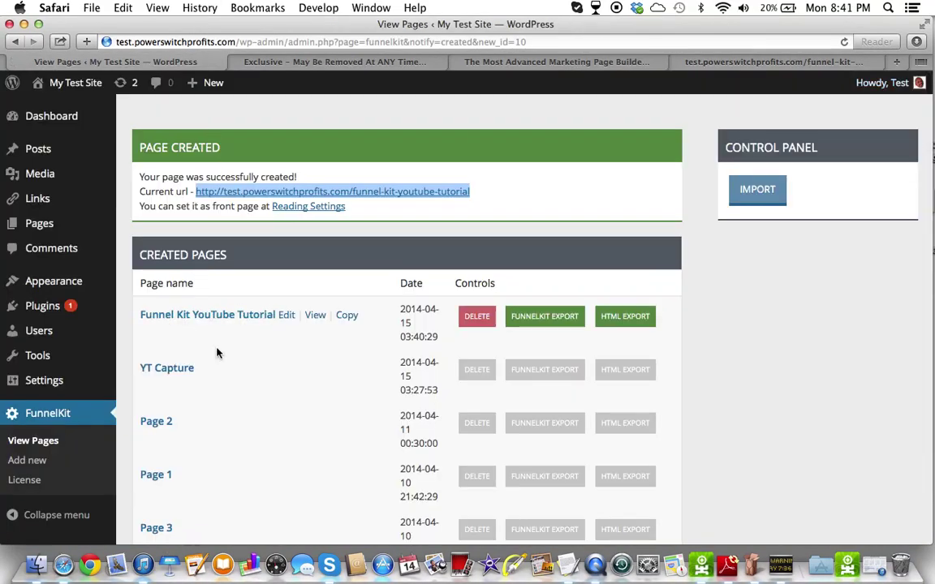
click(286, 317)
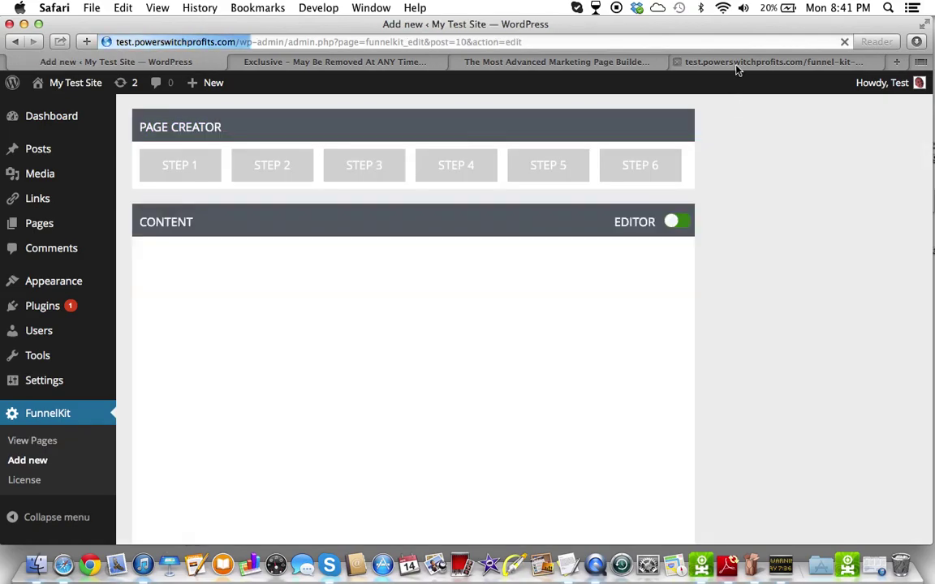
click(737, 65)
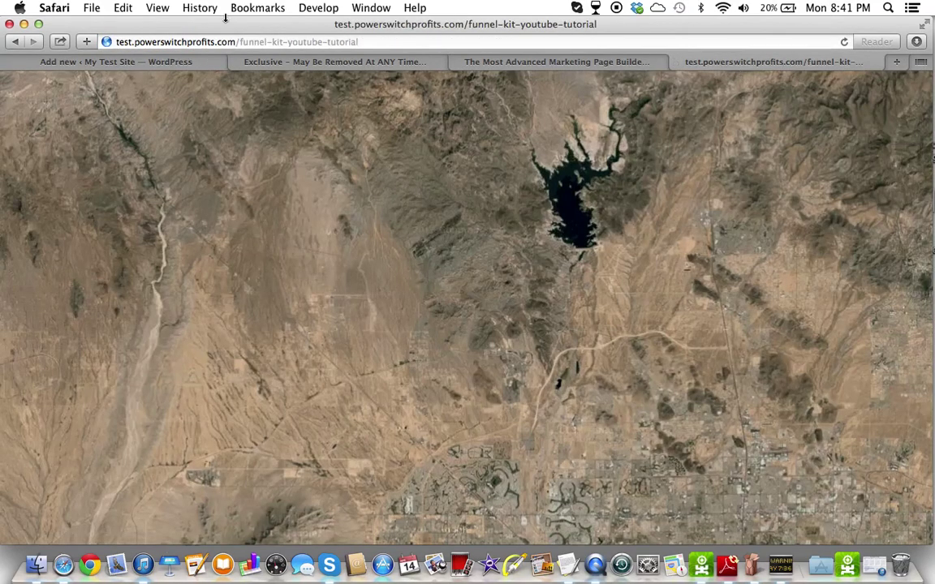
click(162, 61)
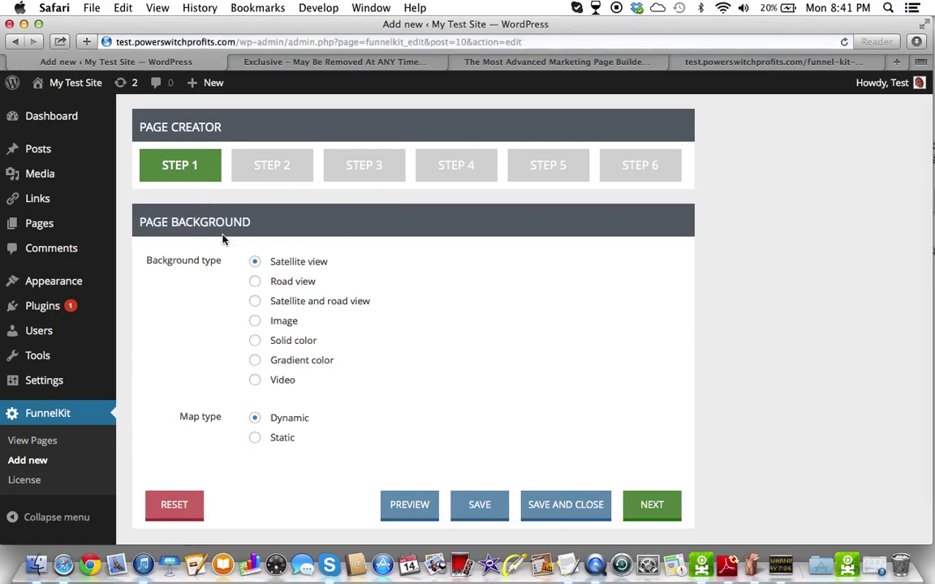
Set the page background type to Road view, save the page and reload the live page to check it
click(255, 283)
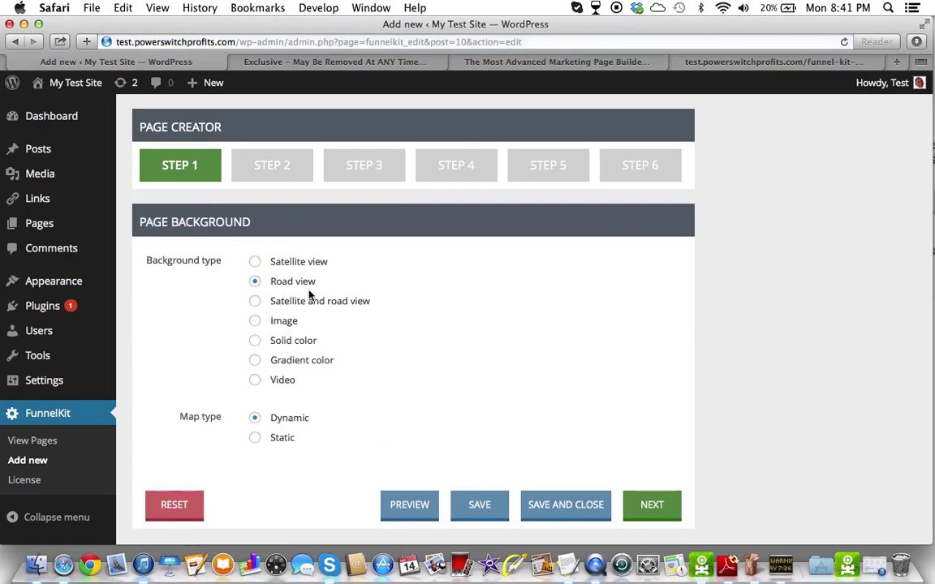
click(480, 505)
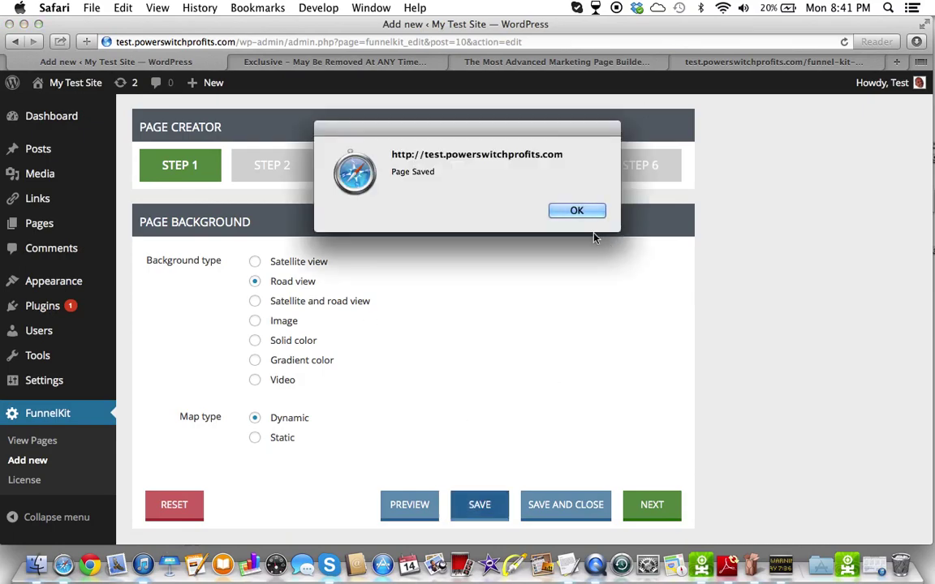
click(576, 212)
click(811, 61)
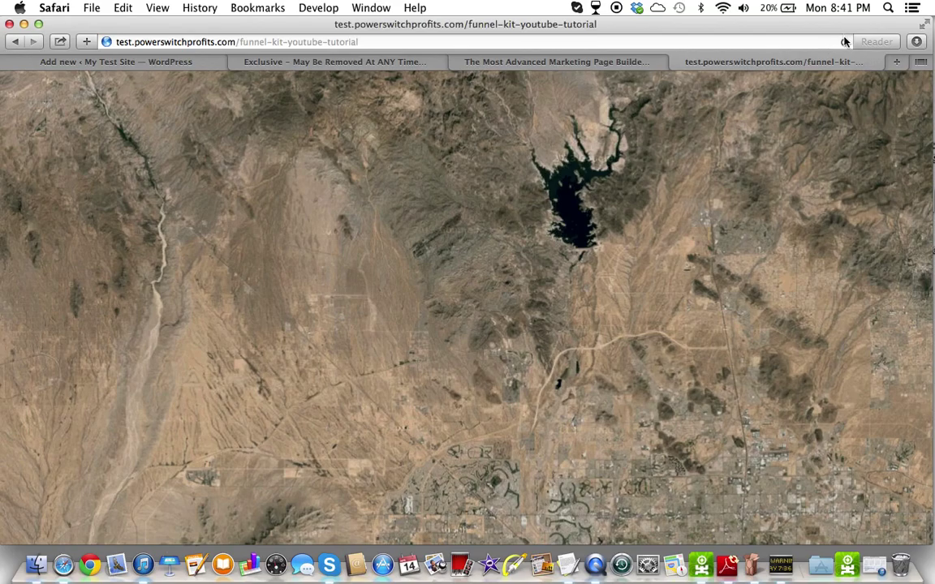
click(844, 42)
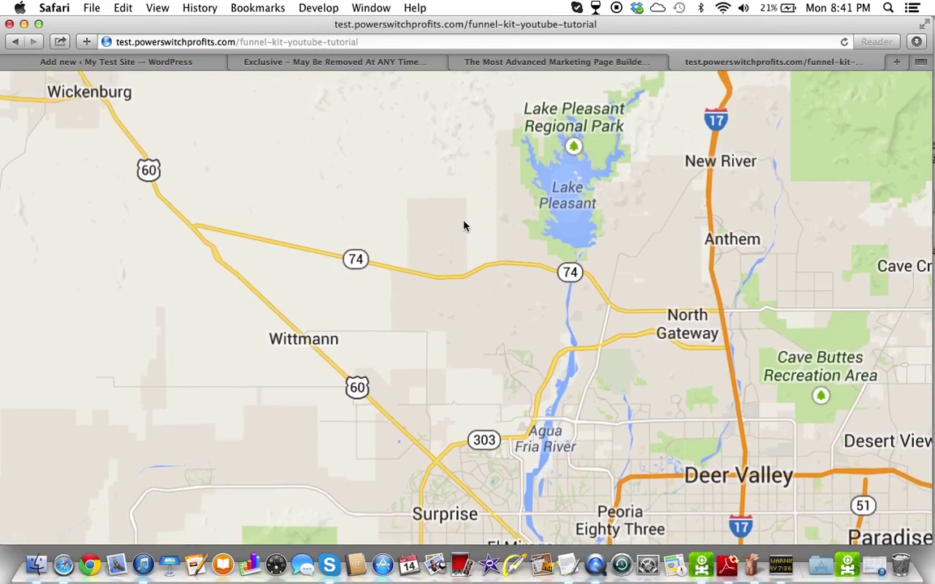
scroll(538, 202, down, 1)
scroll(536, 201, up, 1)
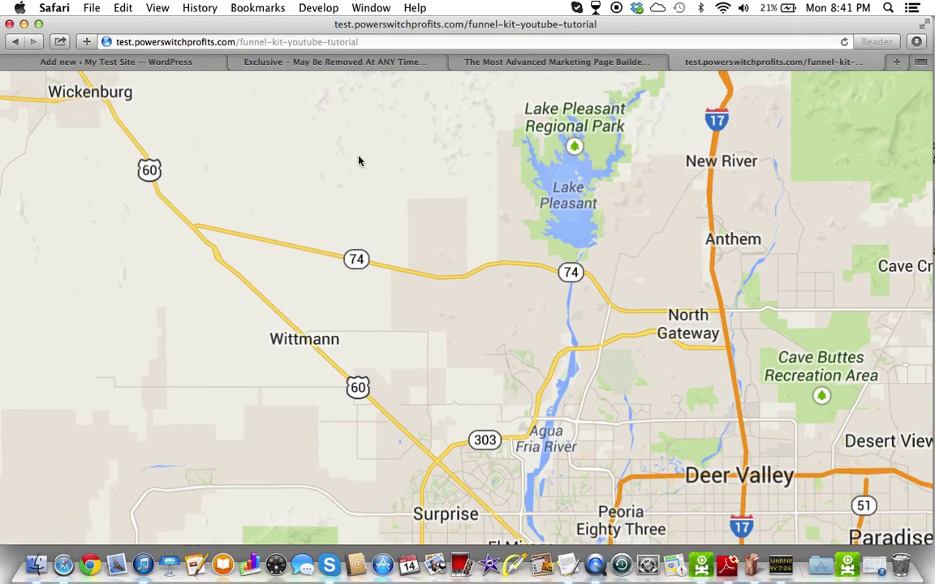
Set the page background type to Satellite and road view, save the page and reload the live page
click(125, 61)
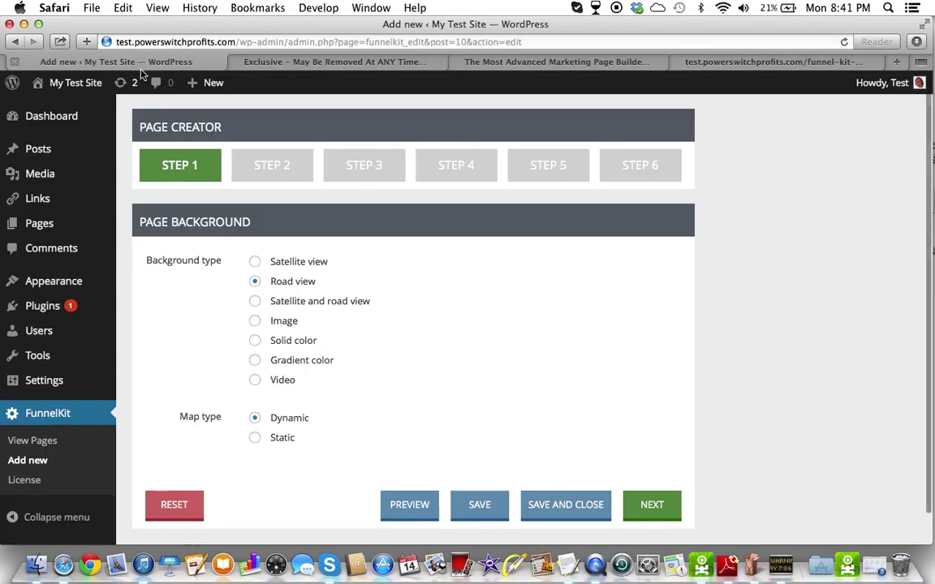
click(256, 301)
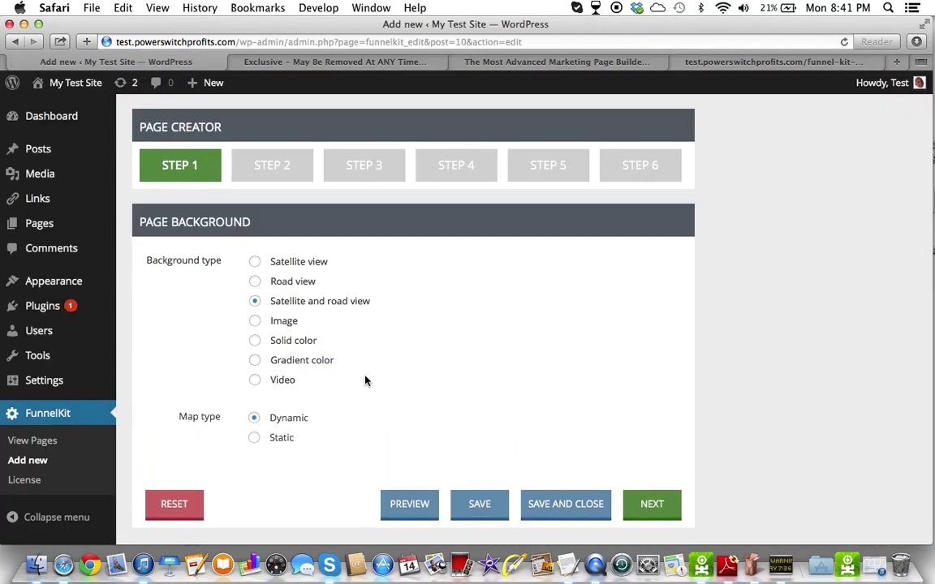
click(489, 520)
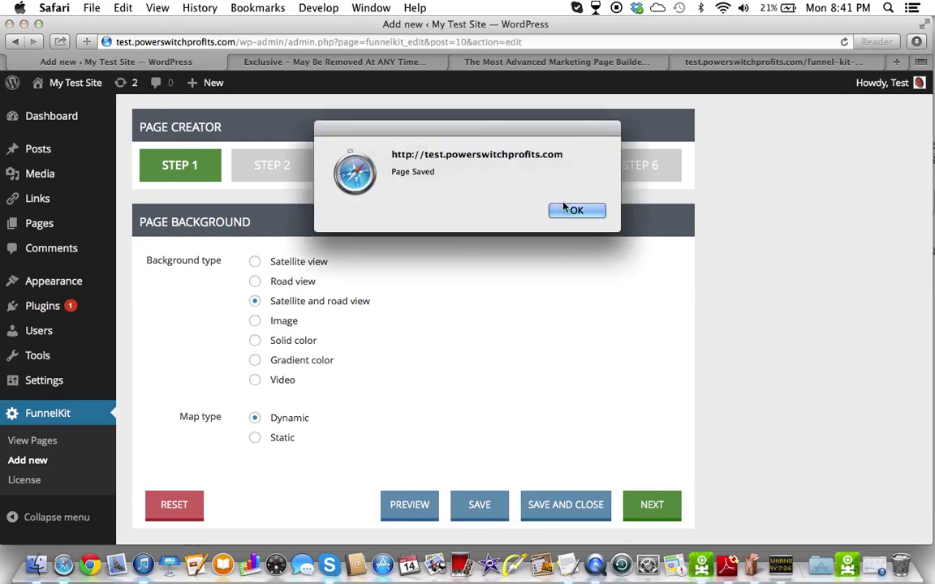
click(576, 208)
click(682, 62)
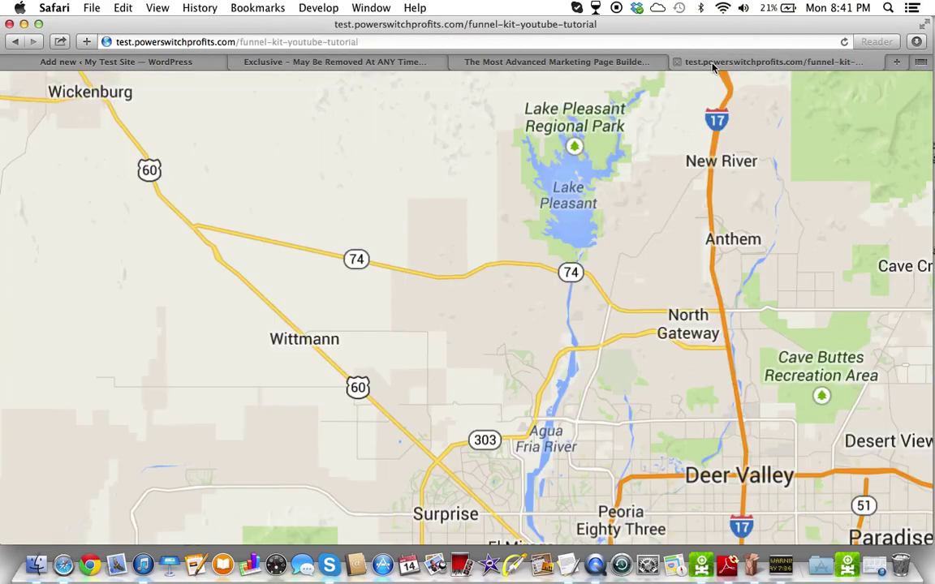
click(844, 42)
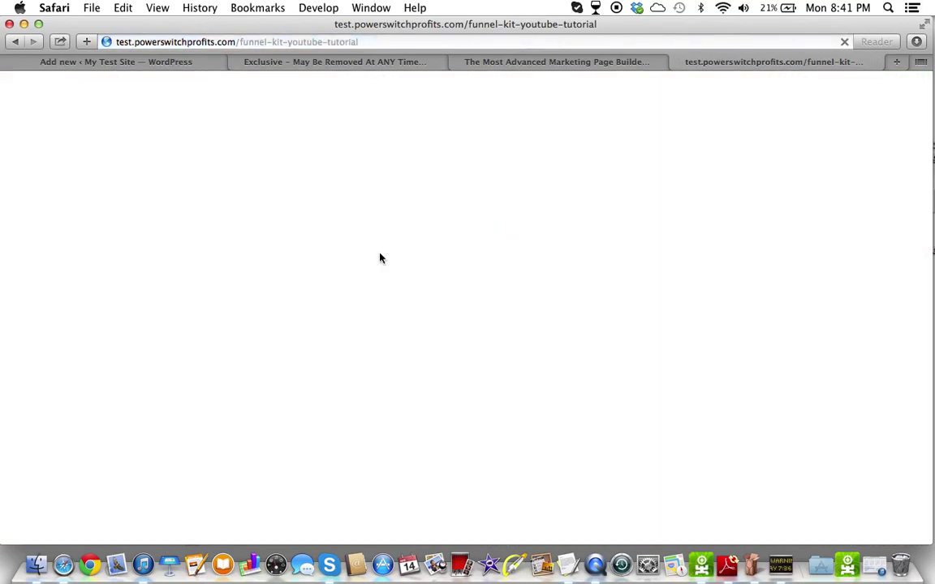
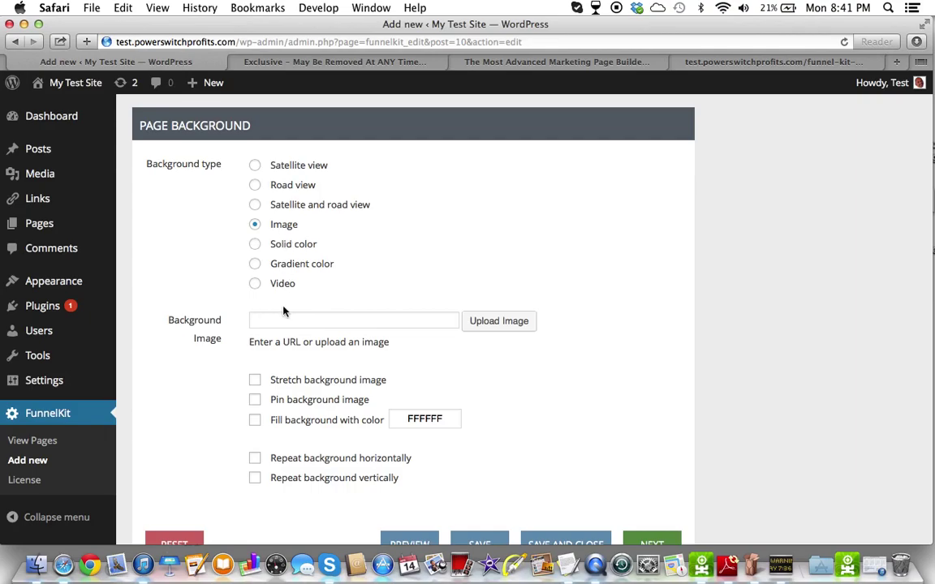
Set the page background type to Video with MP4 Video as the source
scroll(268, 276, down, 2)
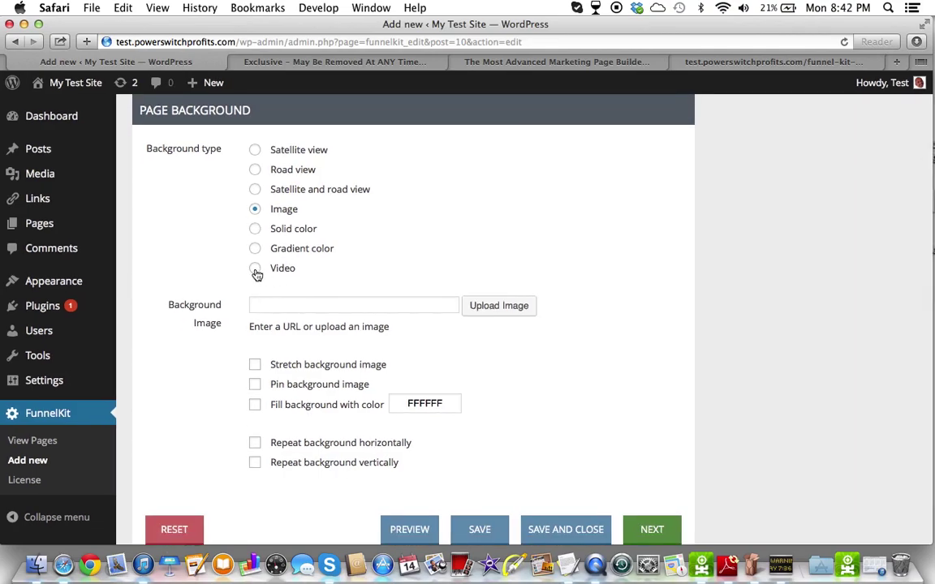
click(256, 270)
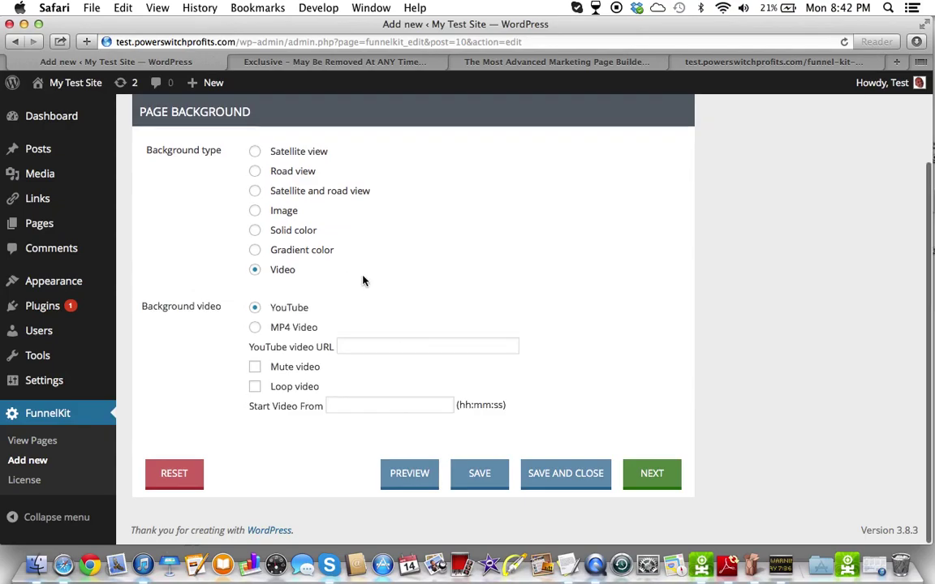
click(257, 331)
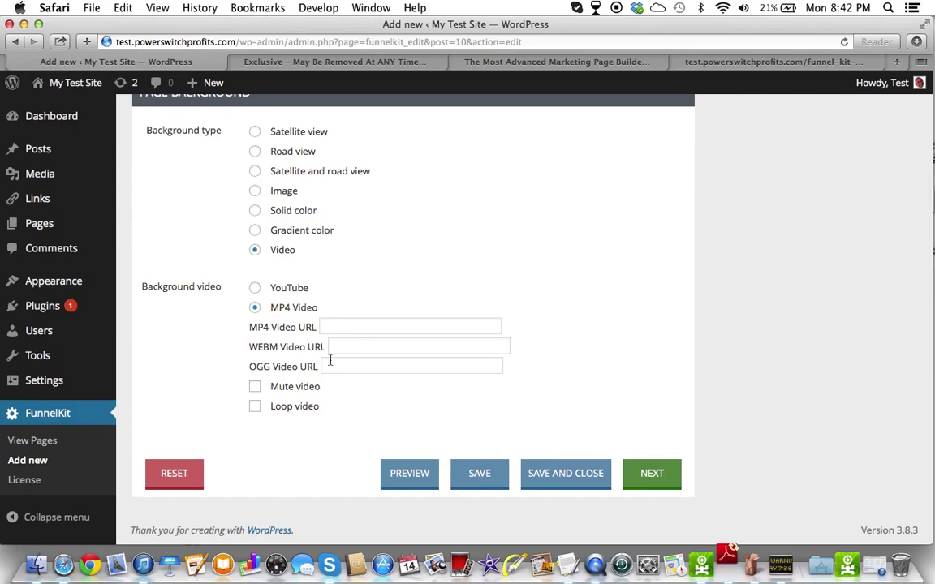
Switch to Finder and search this Mac for "video block"
click(36, 566)
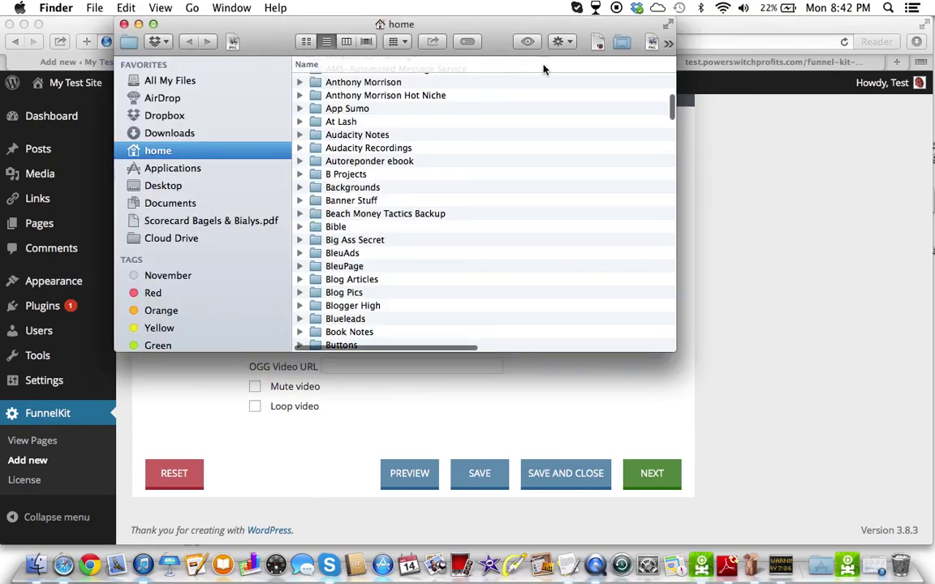
click(668, 46)
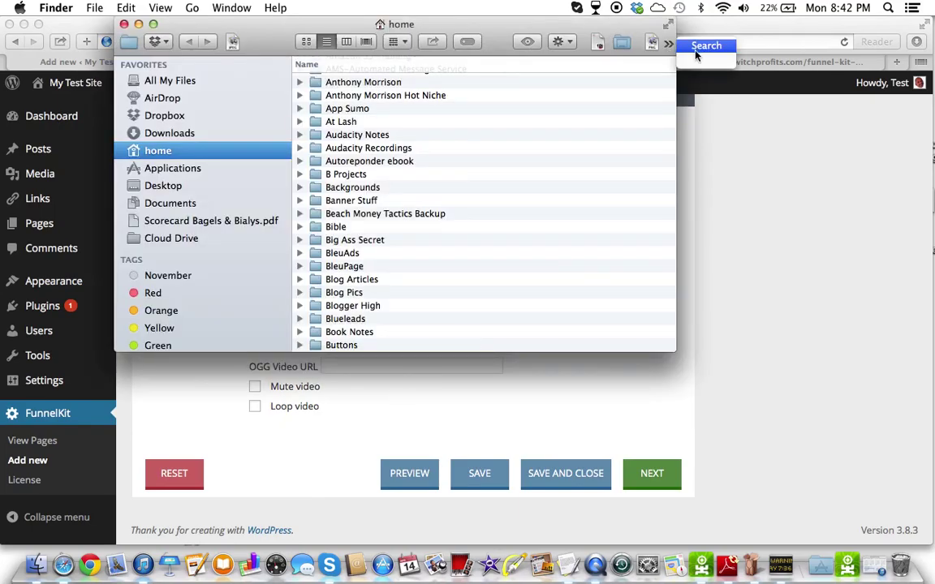
key(Return)
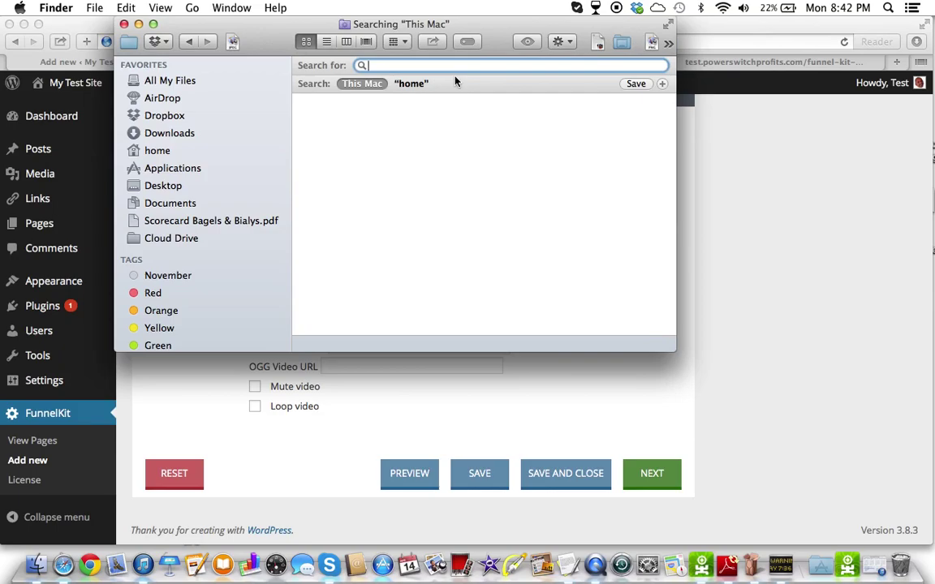
text(video blocks)
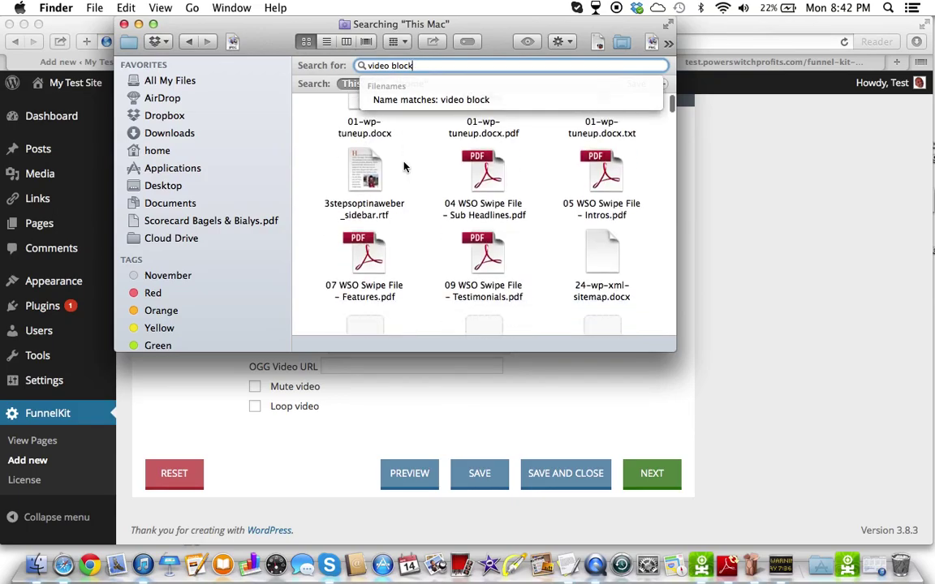
Find and open the Video Blocks folder in the search results and select Dollars Falling.mp4
scroll(406, 239, down, 15)
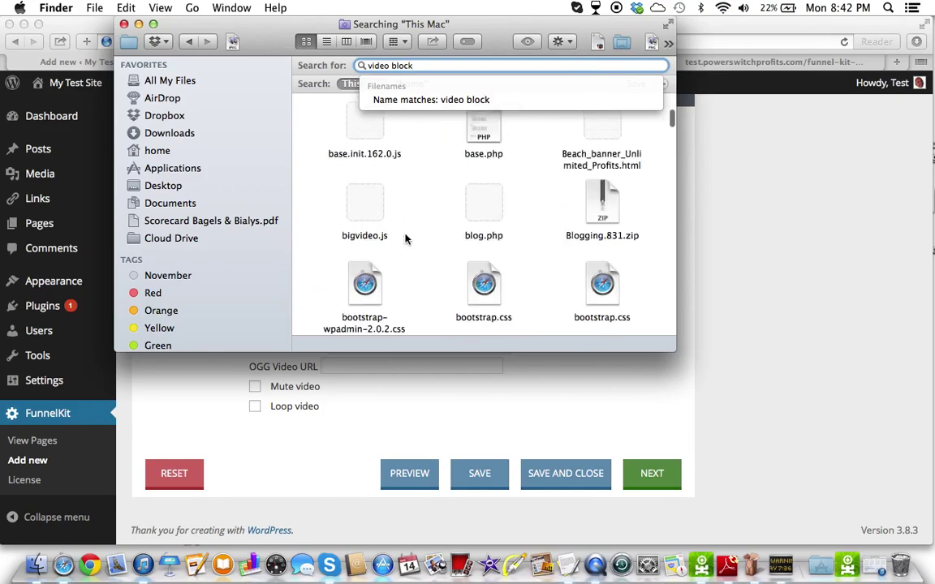
scroll(406, 238, down, 20)
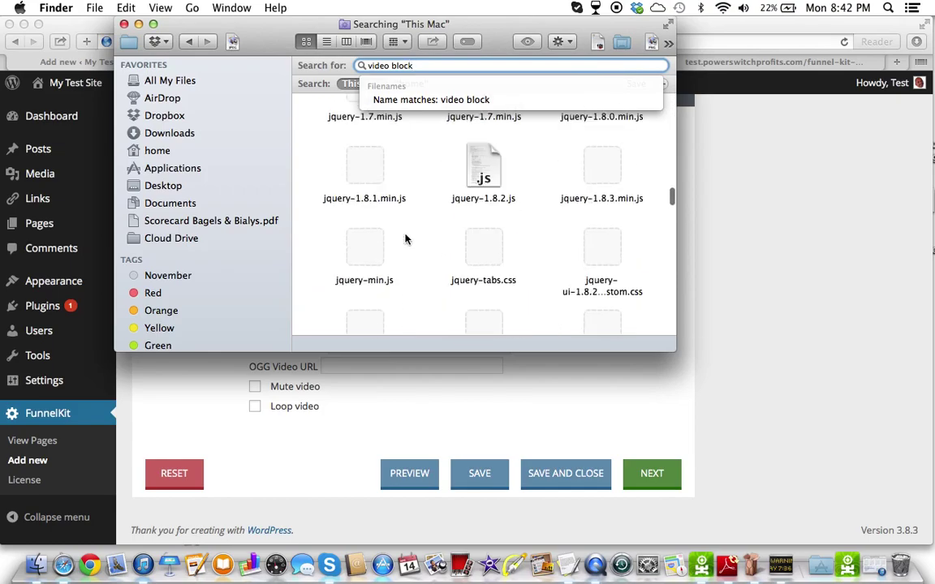
scroll(406, 238, down, 20)
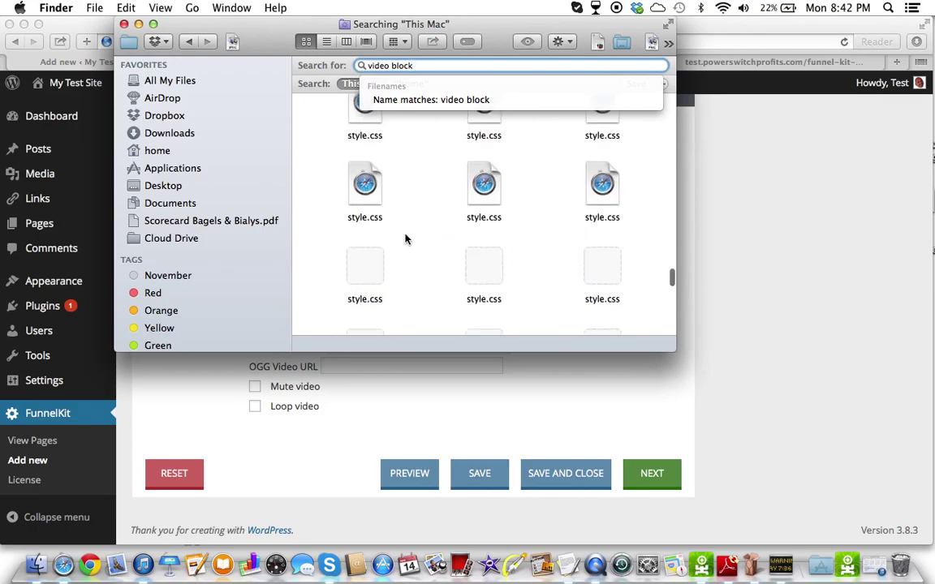
scroll(406, 238, down, 20)
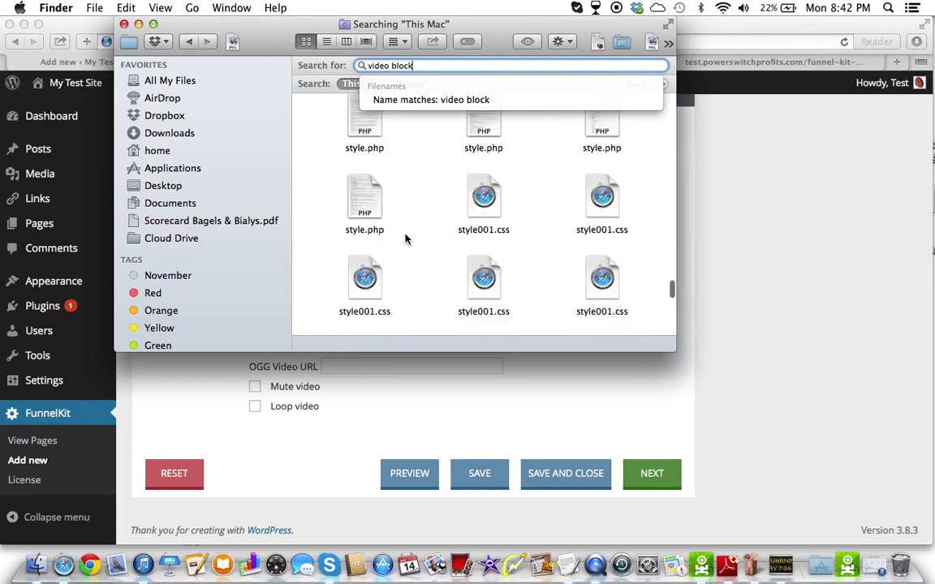
scroll(406, 239, down, 3)
scroll(406, 239, up, 10)
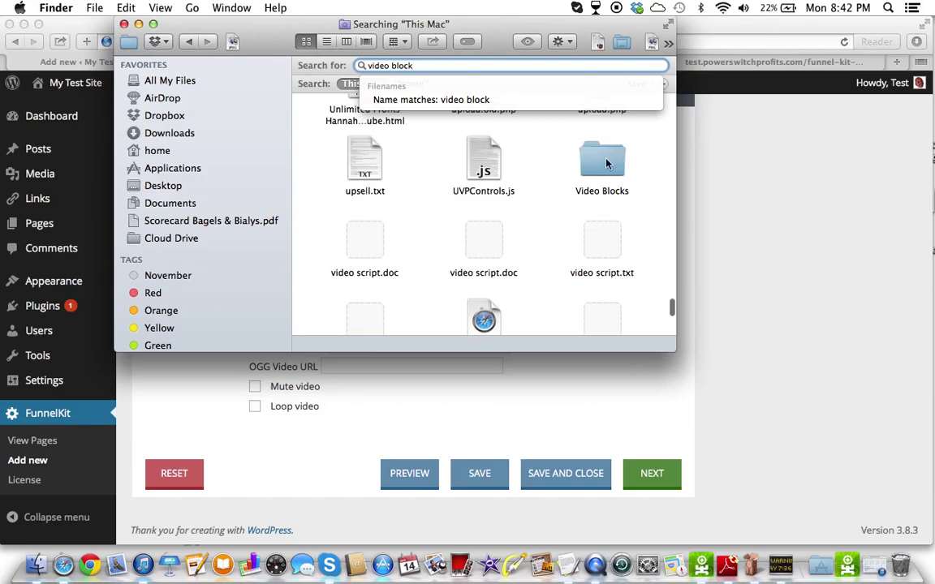
click(606, 164)
double_click(606, 164)
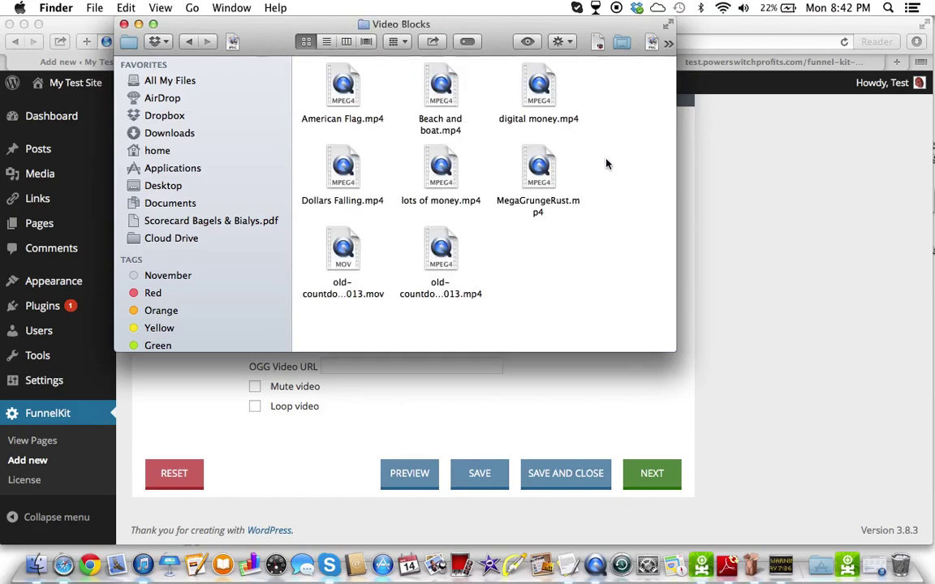
click(352, 178)
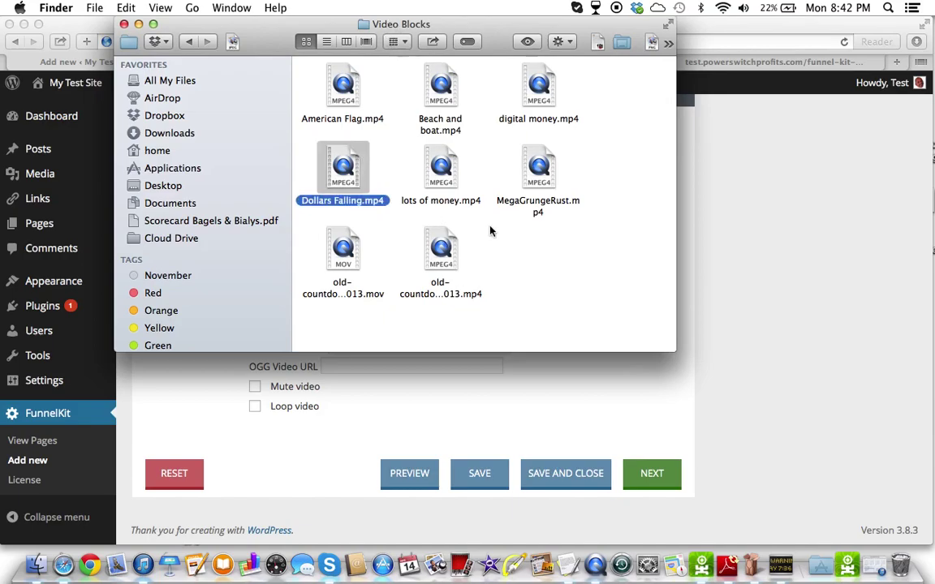
Switch back to Safari and upload Dollars Falling.mp4 as new WordPress media, searching for "dollars falling.mp4" to locate the file
click(51, 181)
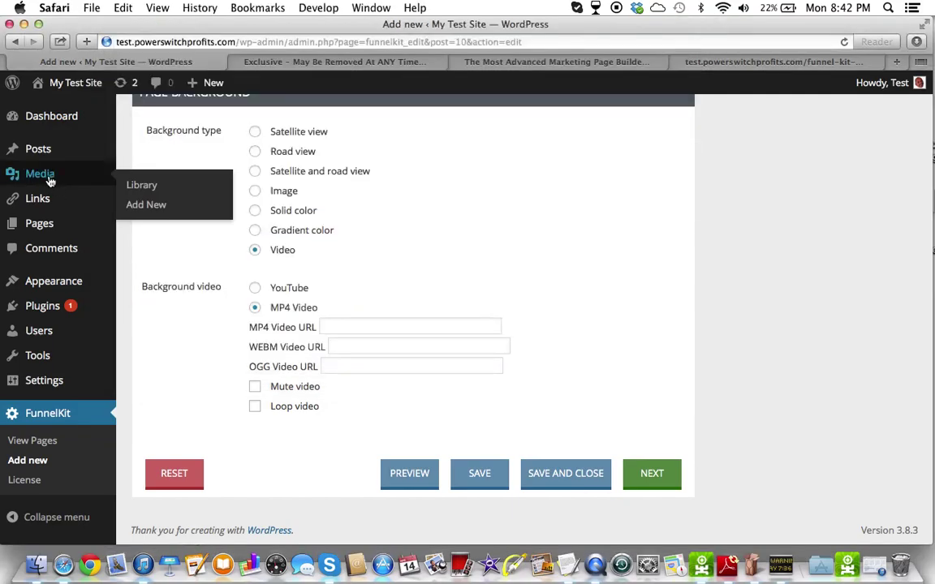
click(145, 205)
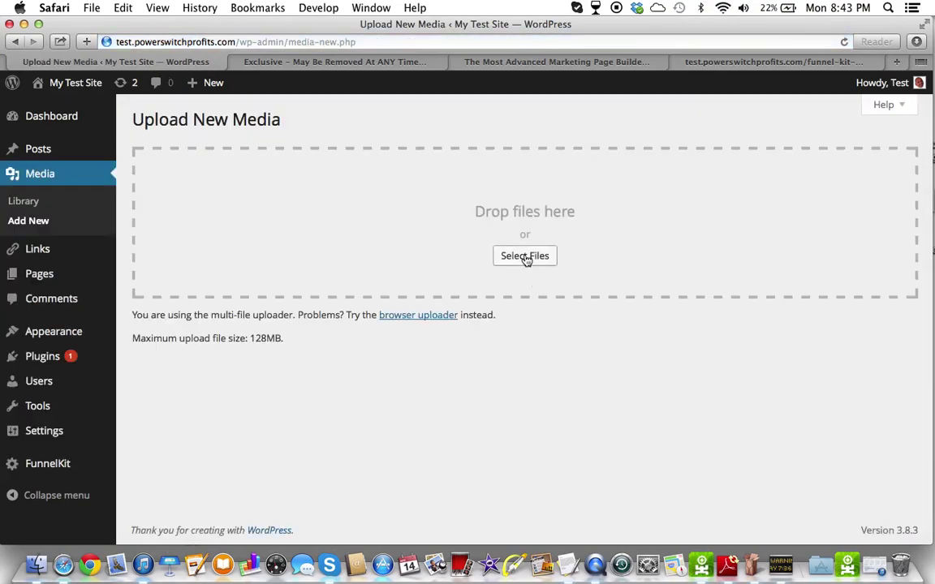
click(525, 256)
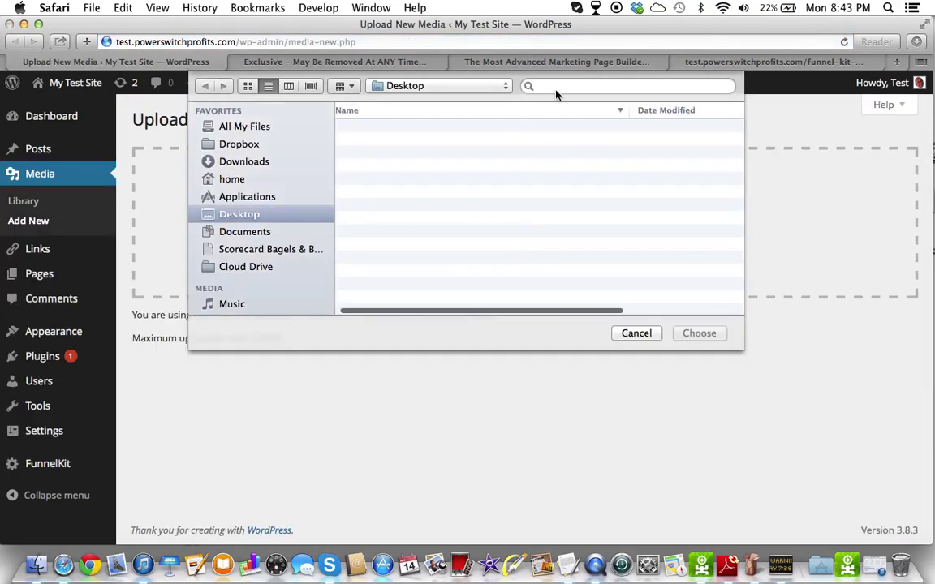
click(552, 85)
text(dollars fal)
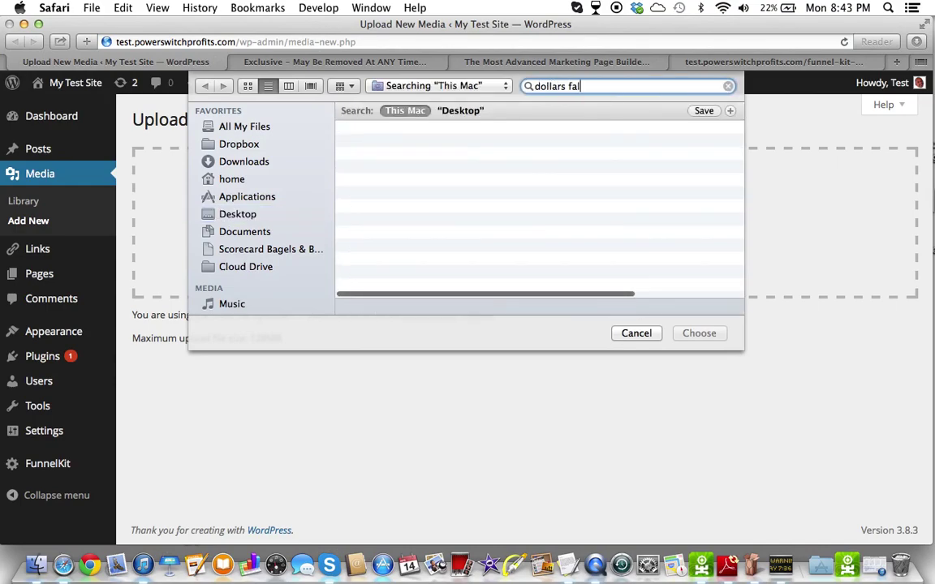
text(ling.mp)
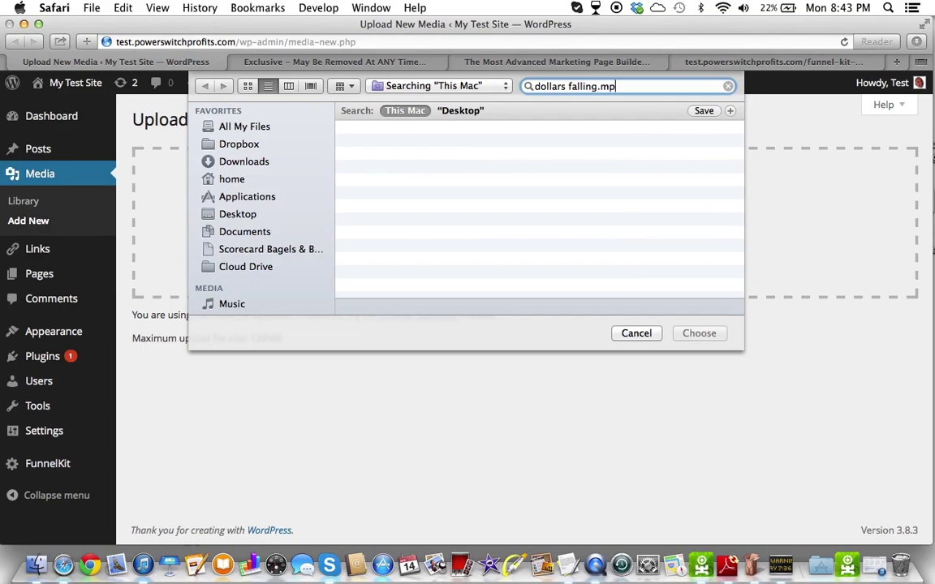
text(4)
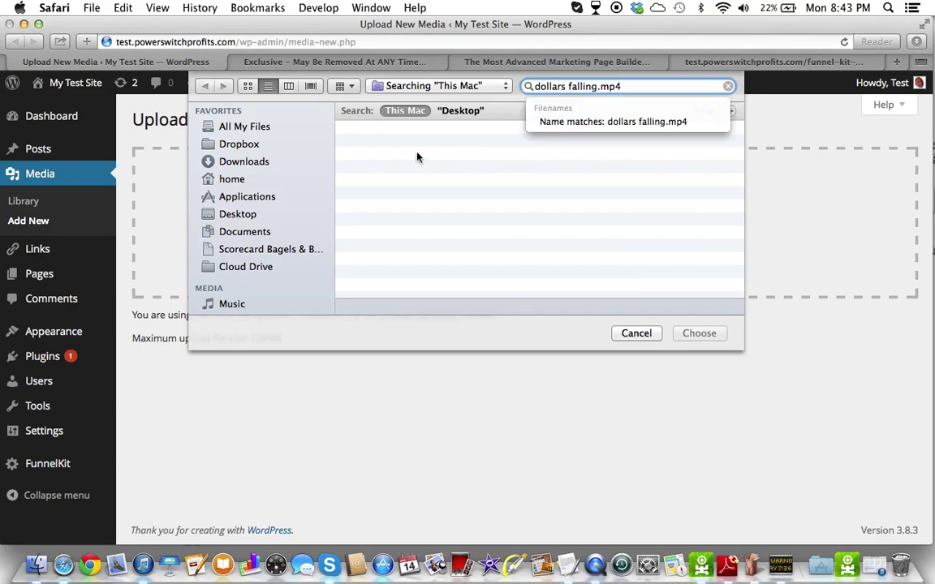
key(Return)
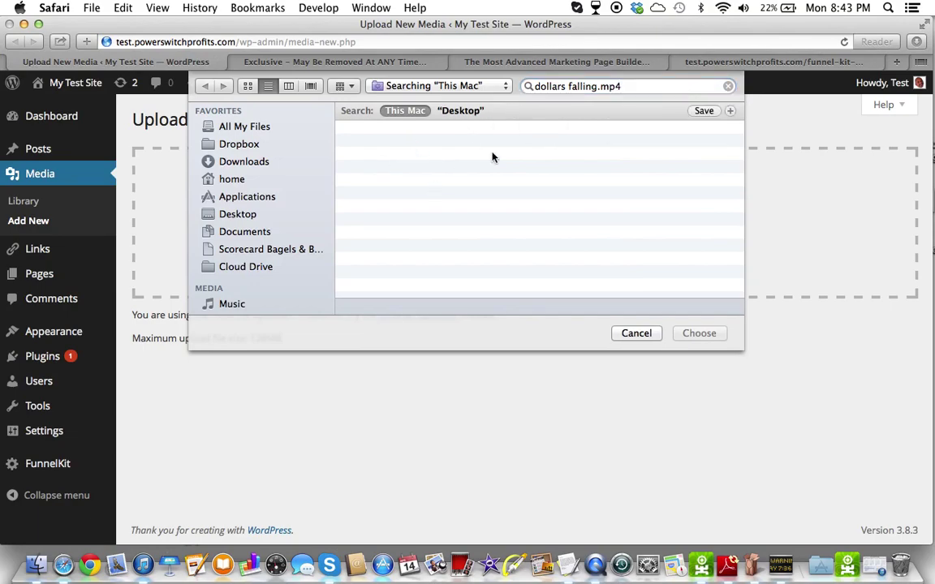
click(423, 146)
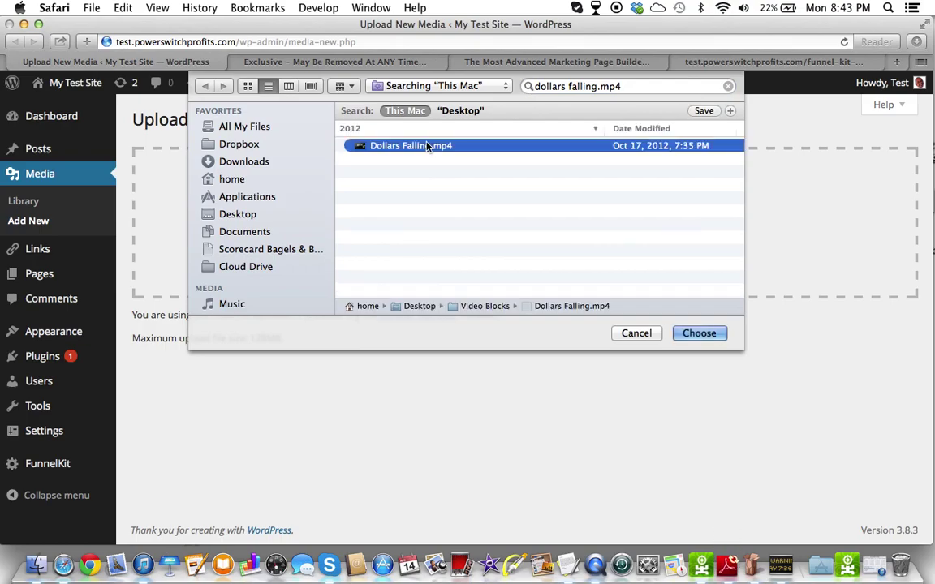
click(700, 333)
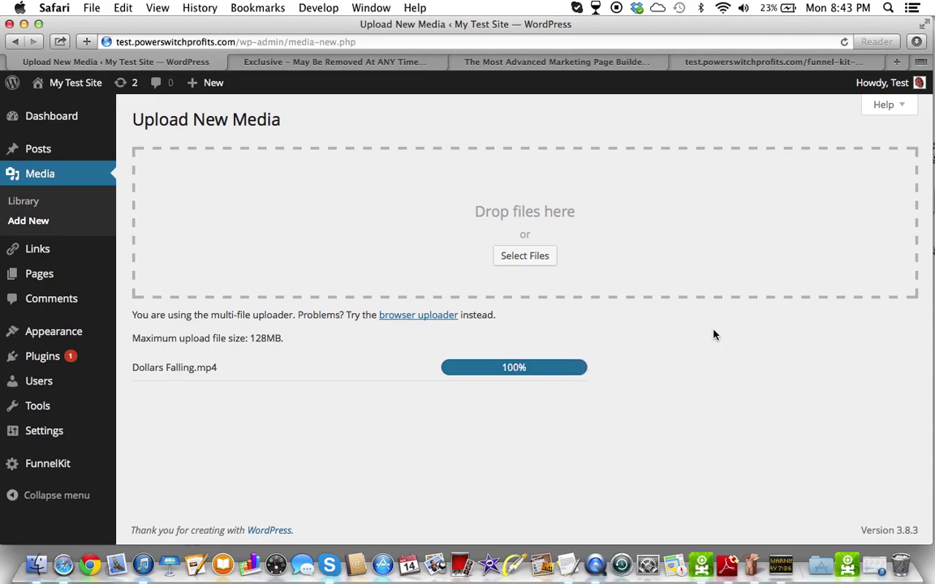
Open the uploaded Dollars Falling video for editing and copy its file URL
drag(532, 26, 514, 27)
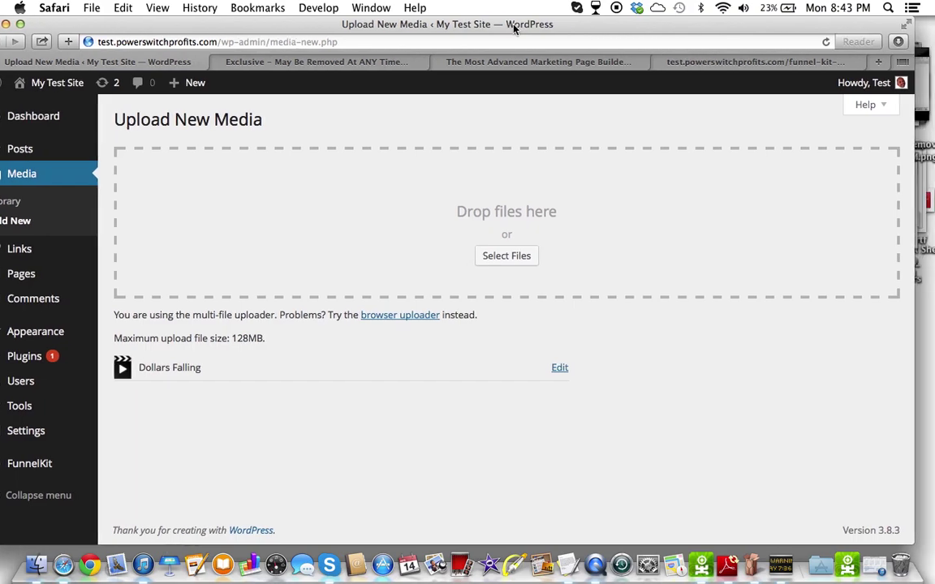
click(559, 368)
drag(582, 30, 597, 30)
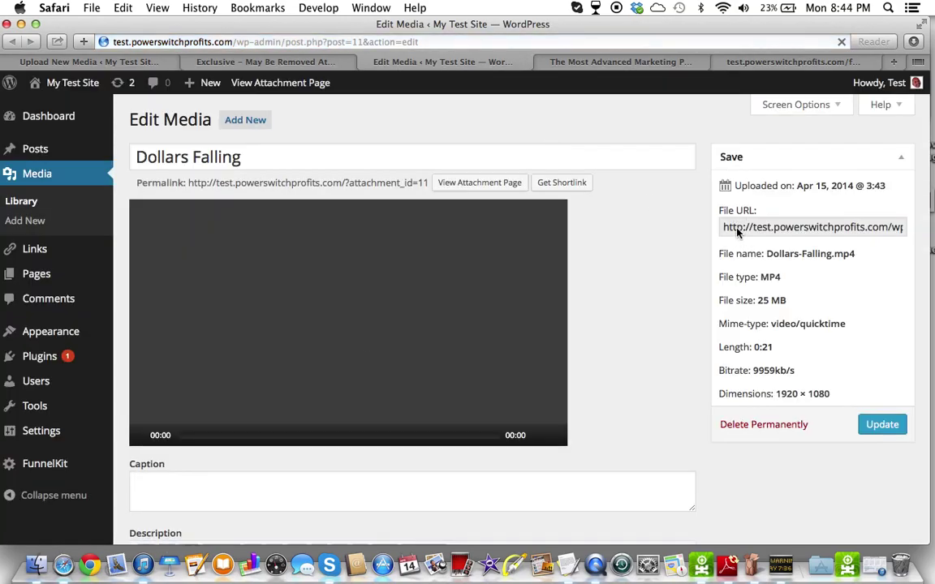
triple_click(738, 228)
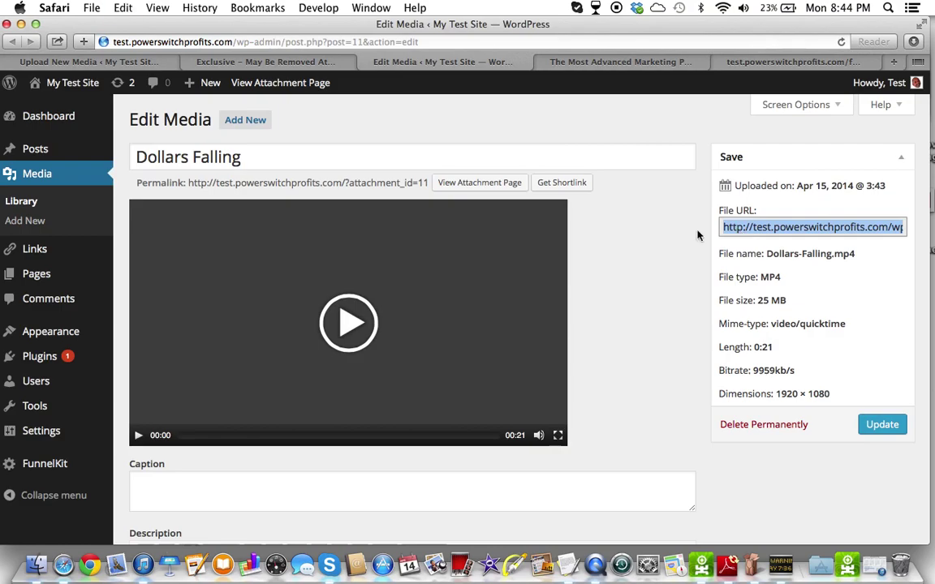
Open the Funnel Kit YouTube Tutorial page for editing in FunnelKit and set its background type to Video
click(34, 458)
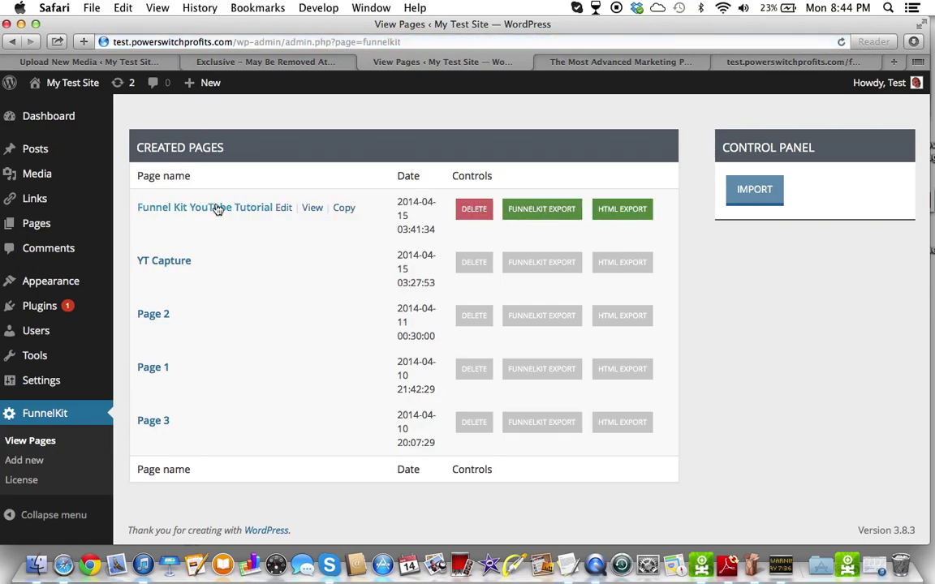
click(284, 209)
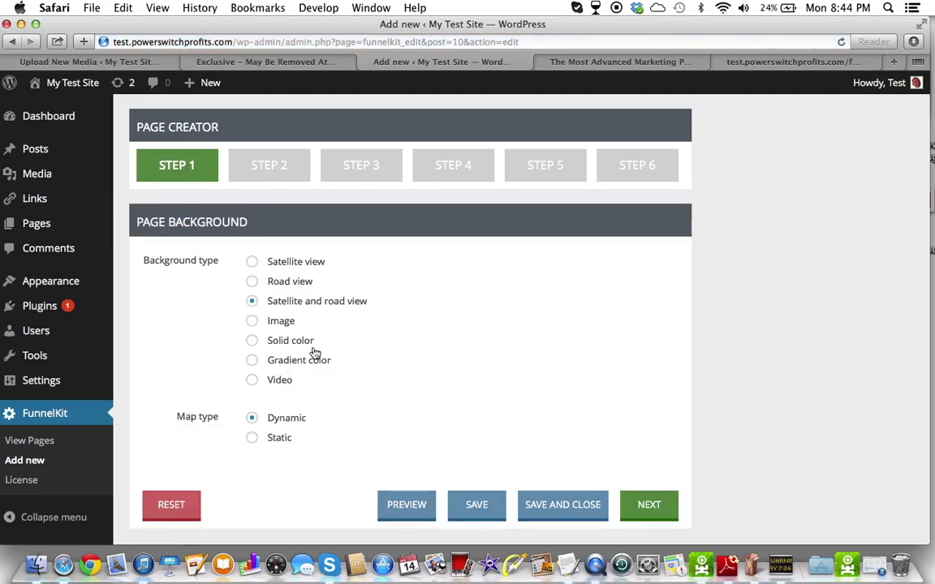
click(252, 380)
scroll(254, 384, down, 1)
click(251, 386)
scroll(253, 384, down, 2)
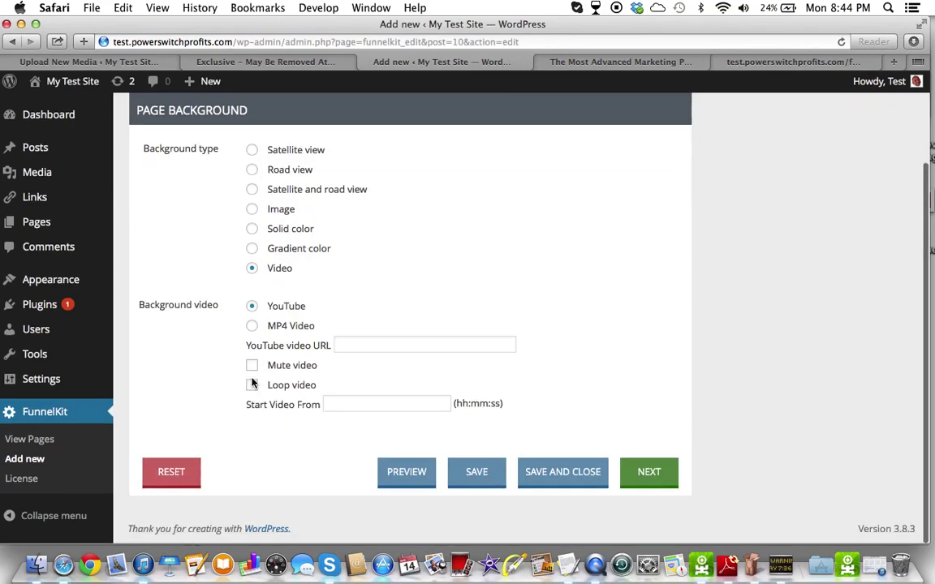
Set the background video source to MP4 Video and paste the Dollars-Falling.mp4 file URL as its MP4 Video URL
click(252, 327)
scroll(321, 374, down, 3)
click(344, 328)
key(super+v)
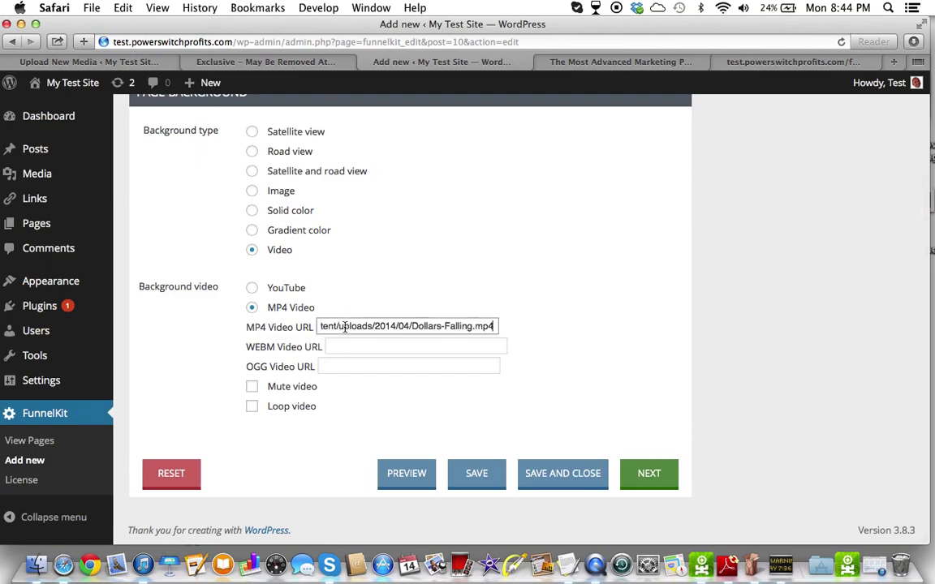
Enable looping for the background video and save the page
scroll(299, 410, down, 1)
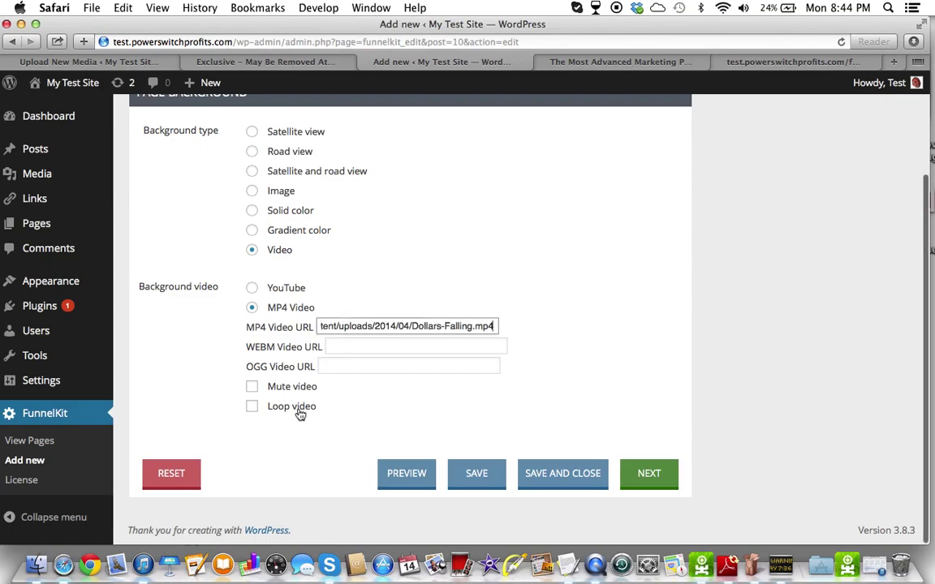
click(253, 406)
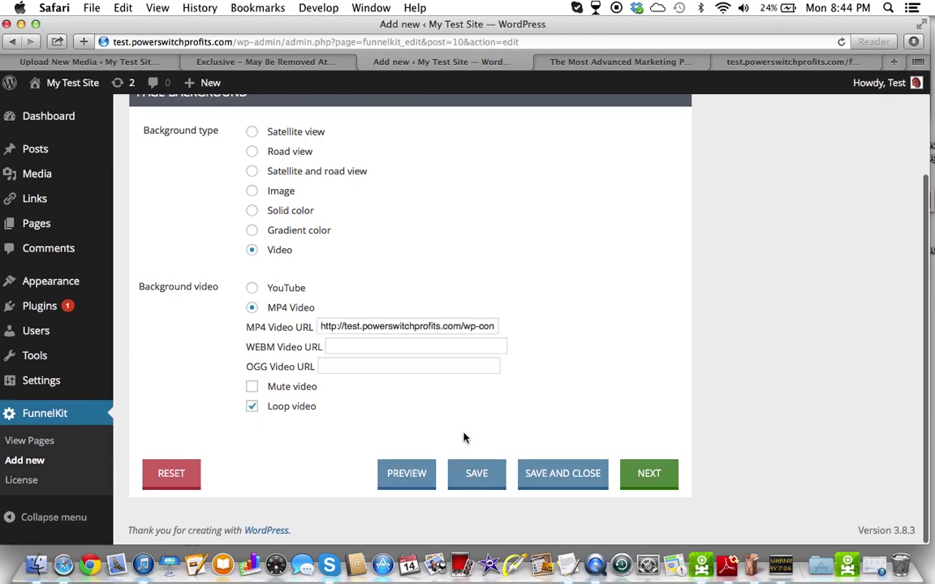
click(482, 481)
click(583, 210)
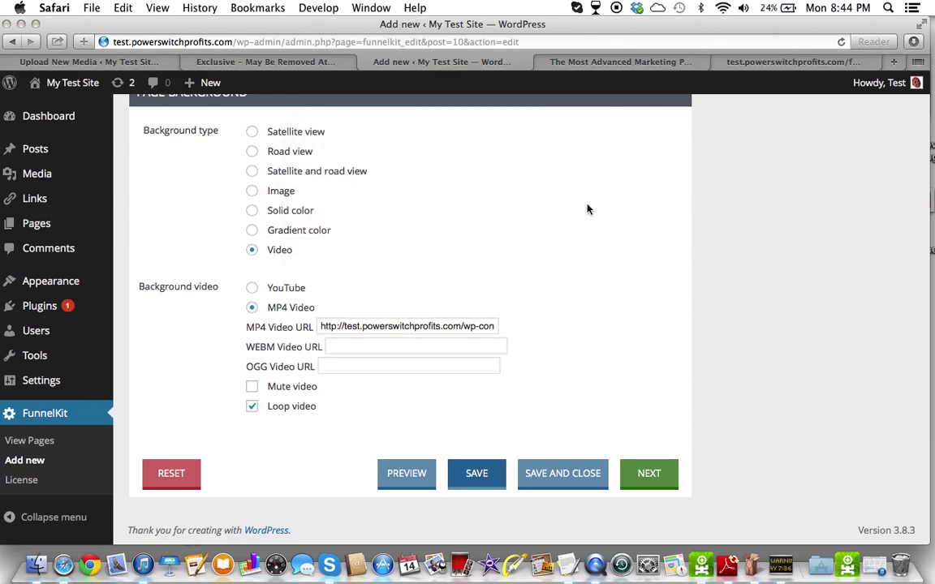
Reload the live funnel-kit-youtube-tutorial page to check the video background
click(783, 62)
click(840, 41)
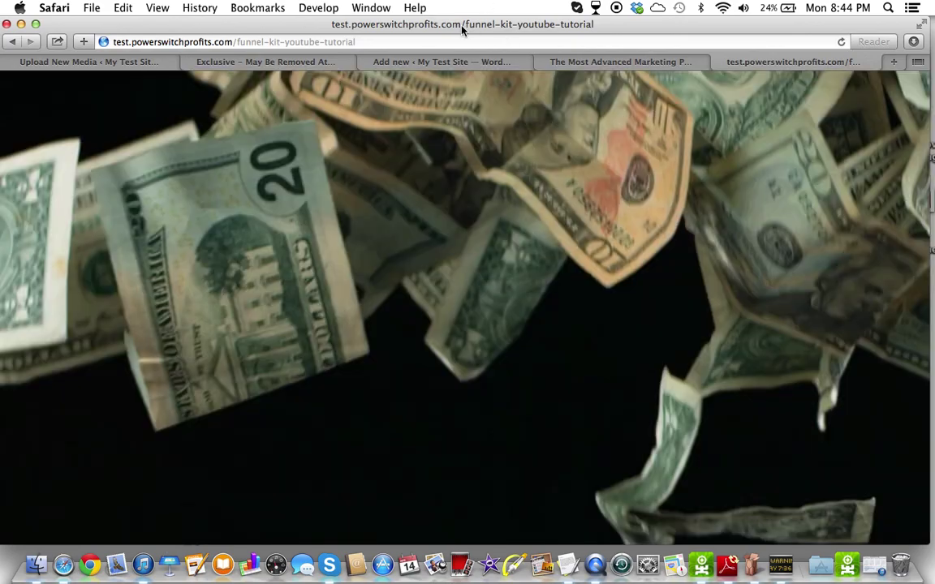
drag(467, 30, 471, 30)
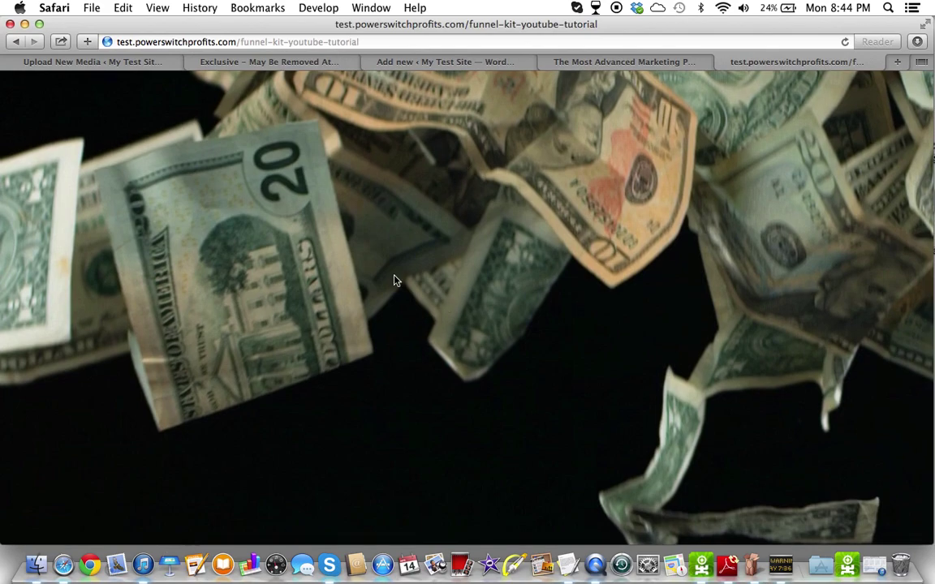
Review the Loop video setting in the page editor and view the background video again on the live page
click(127, 65)
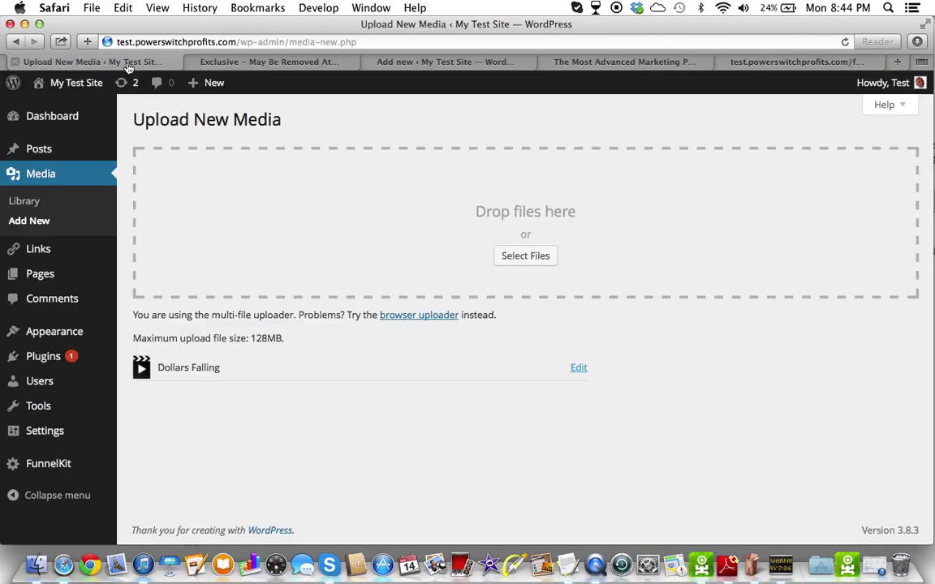
click(270, 62)
click(429, 62)
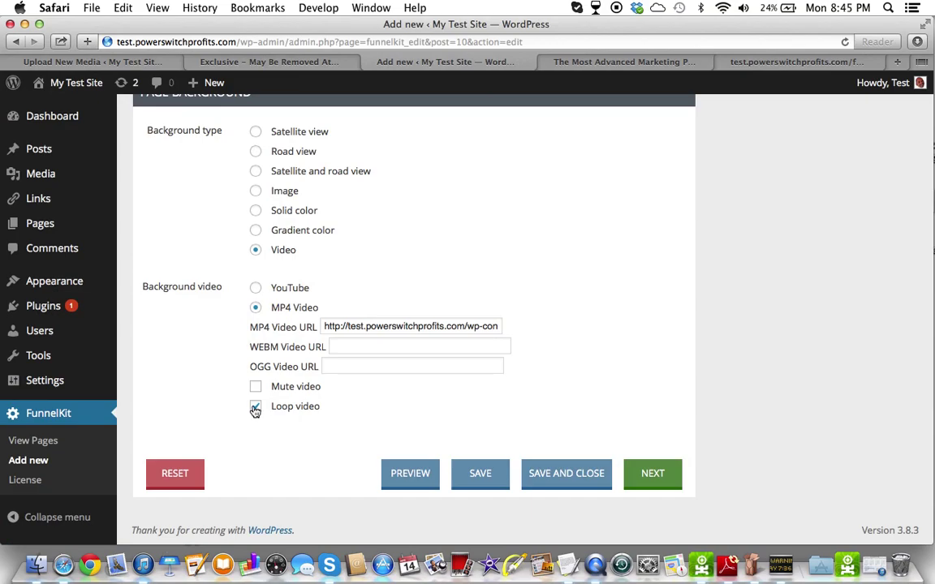
click(772, 63)
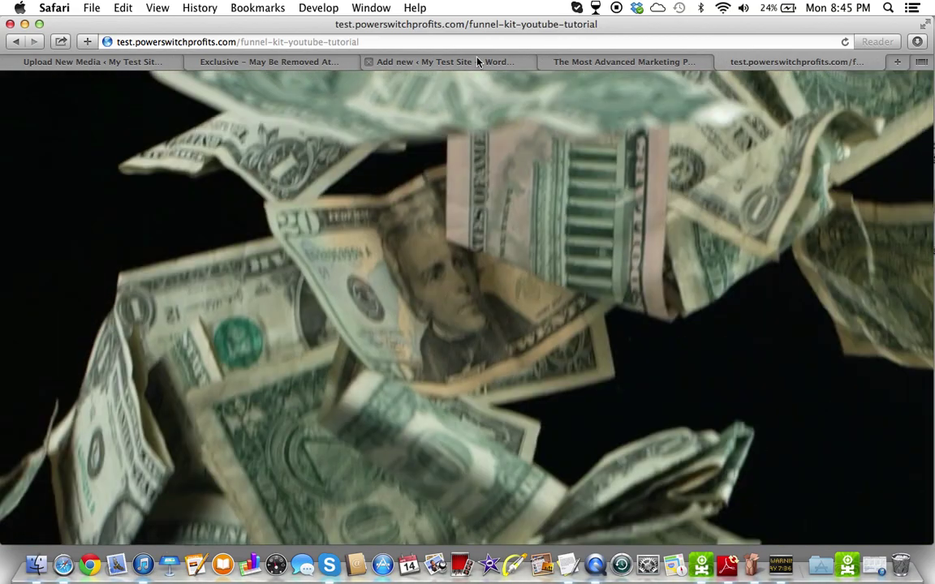
Return to the FunnelKit page editor and review the Page Background options, including the MP4 background video settings
click(477, 62)
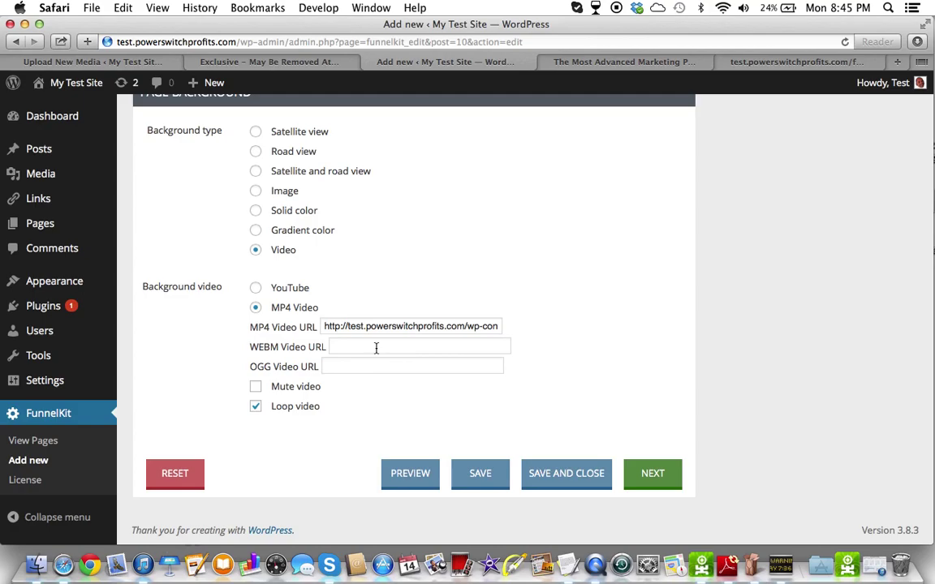
scroll(376, 347, up, 5)
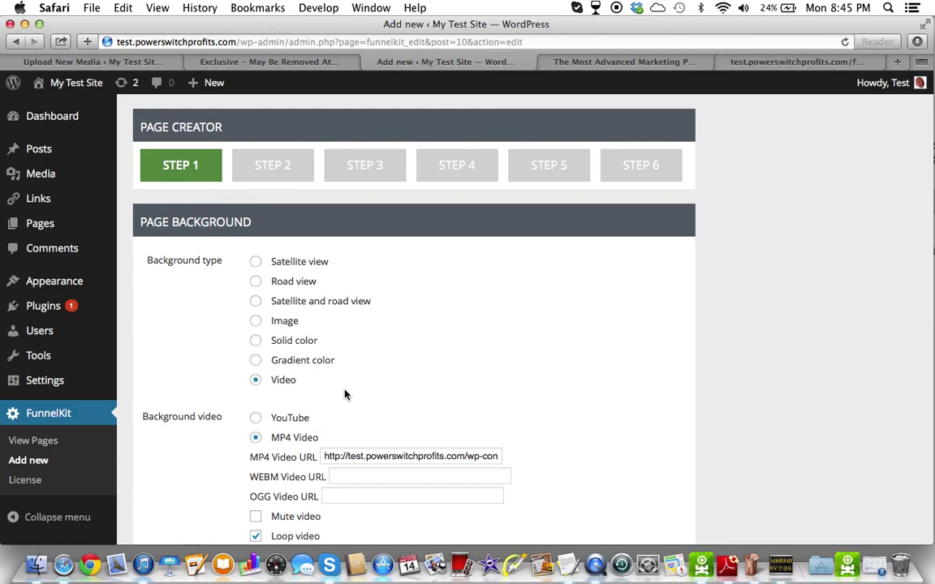
scroll(344, 395, down, 1)
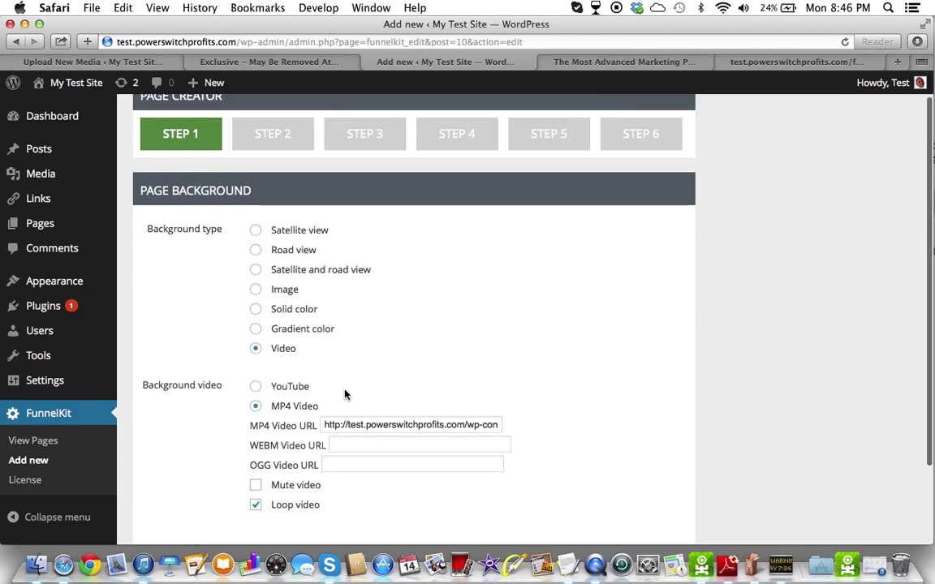
scroll(344, 394, down, 1)
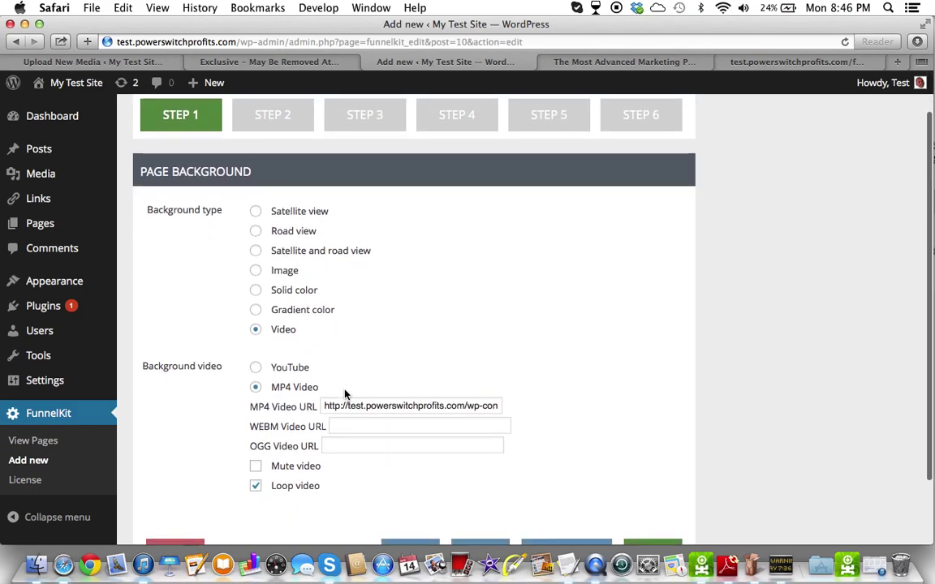
scroll(344, 395, down, 1)
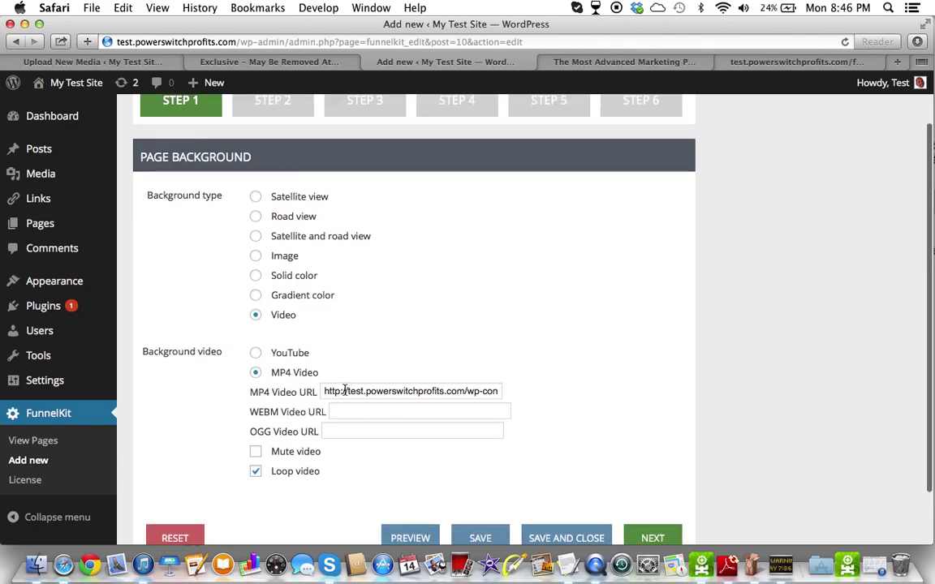
scroll(344, 393, up, 4)
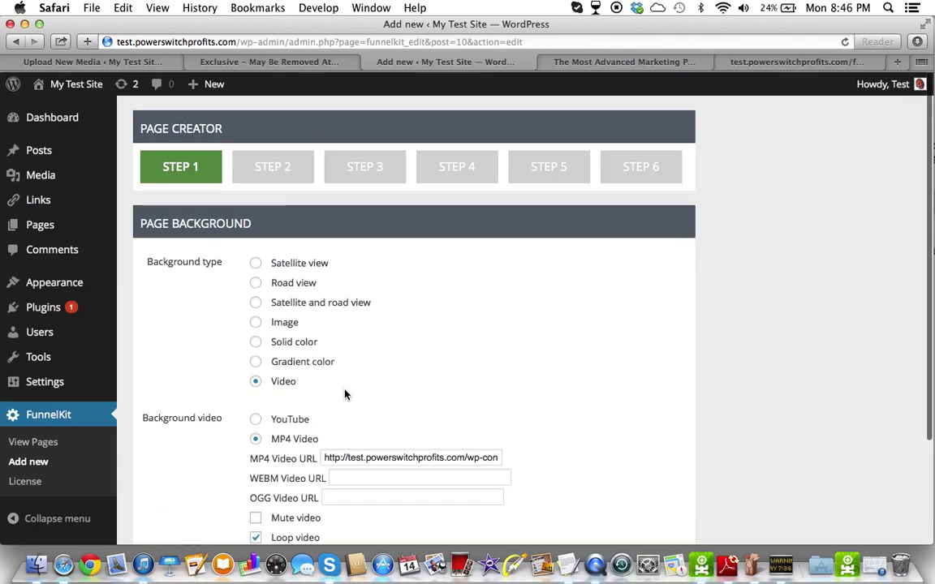